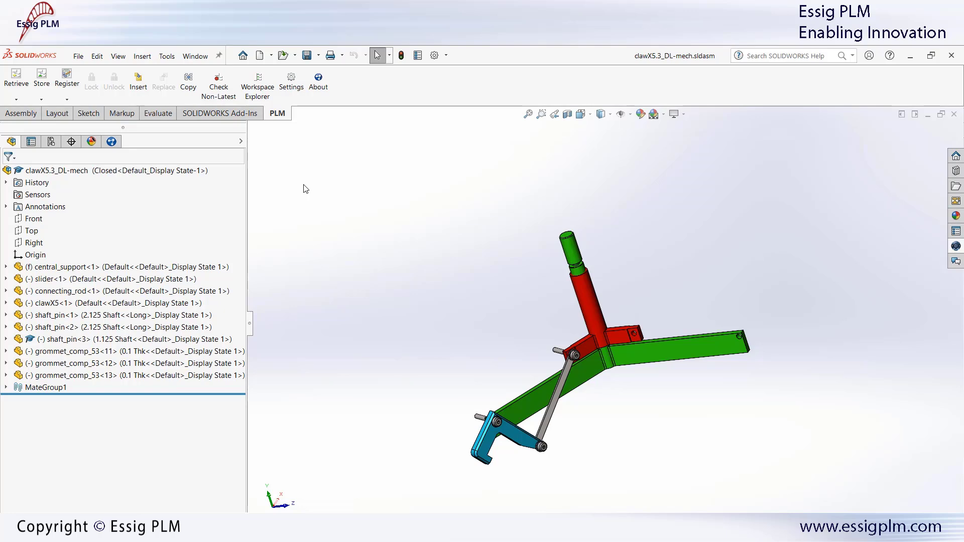
Review the clawX5.3_DL-mech assembly's file references, checking the folder of grommet_comp_53.sldprt
{"action": "left_click", "coordinate": [79, 56]}
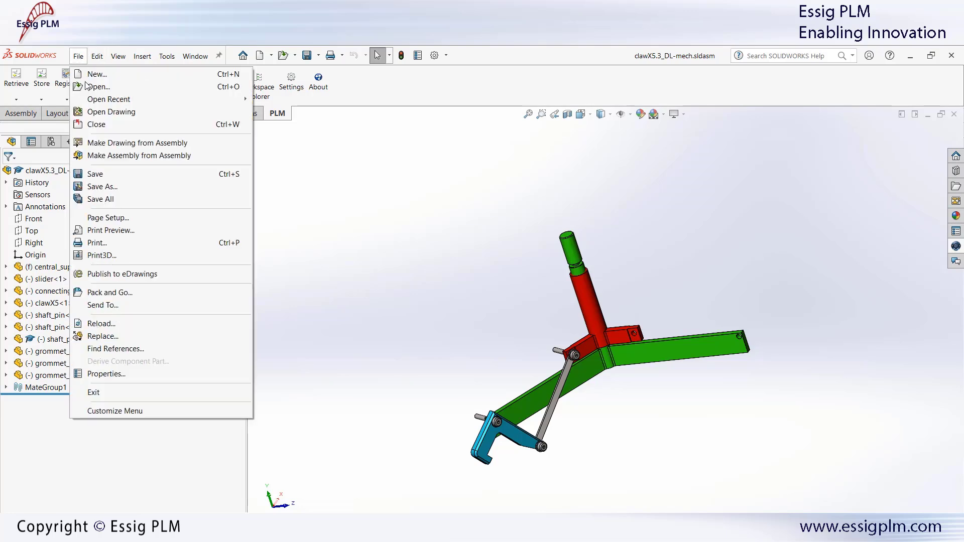
{"action": "left_click", "coordinate": [116, 348]}
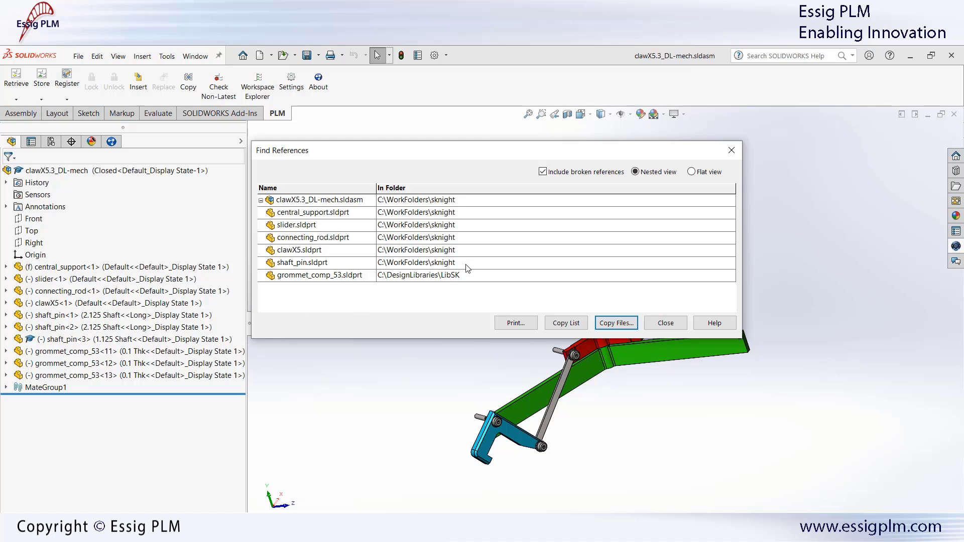
{"action": "left_click", "coordinate": [370, 279]}
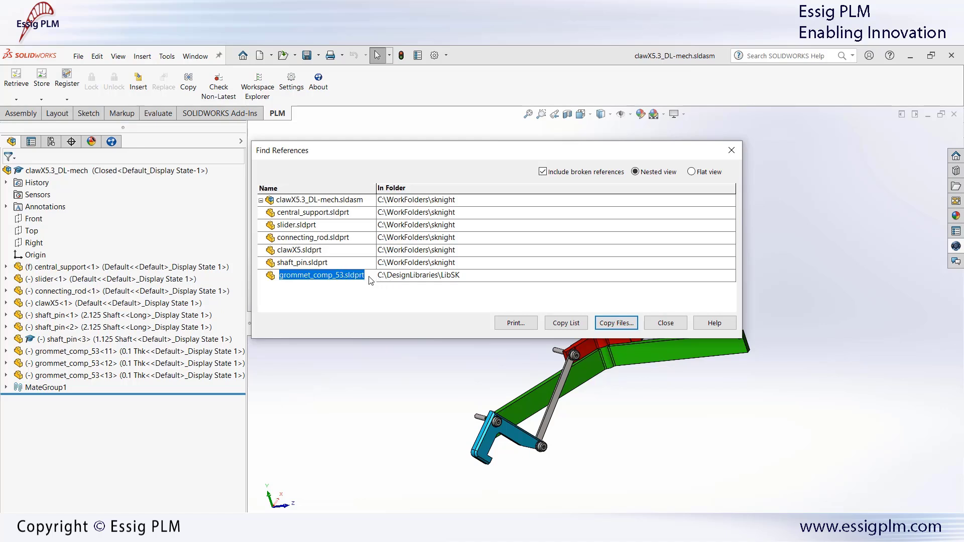
{"action": "left_click", "coordinate": [672, 326]}
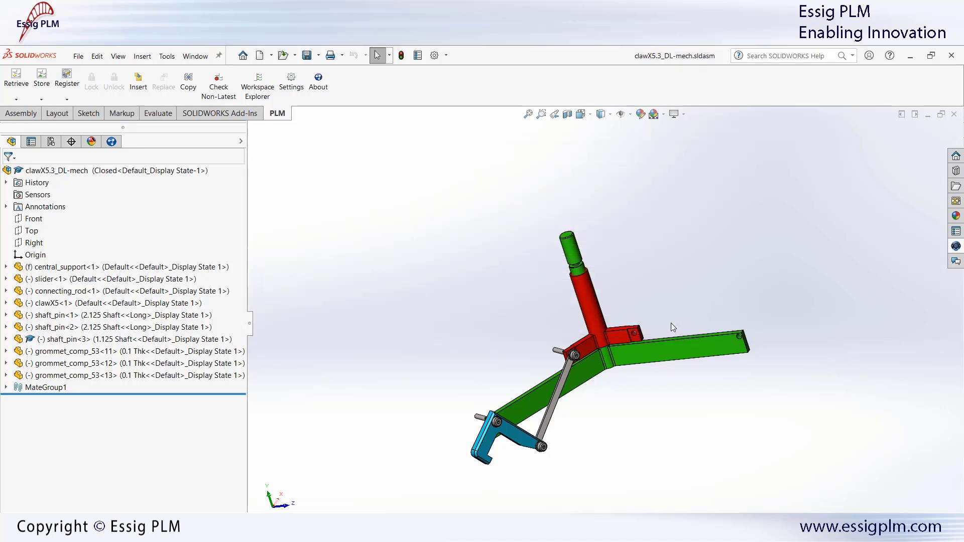
Review the assembly's custom properties and summary information in its file properties
{"action": "left_click", "coordinate": [57, 170]}
{"action": "left_click", "coordinate": [78, 55]}
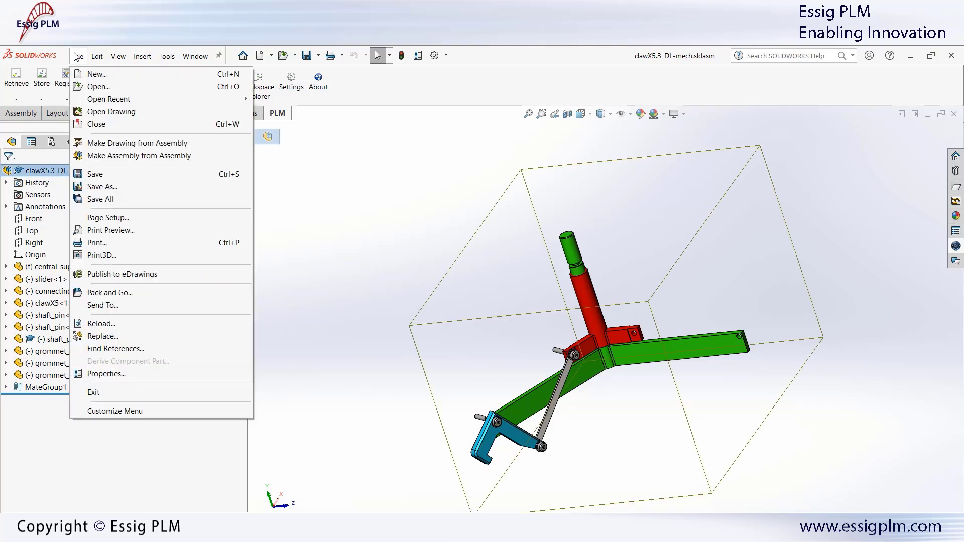
{"action": "left_click", "coordinate": [105, 374]}
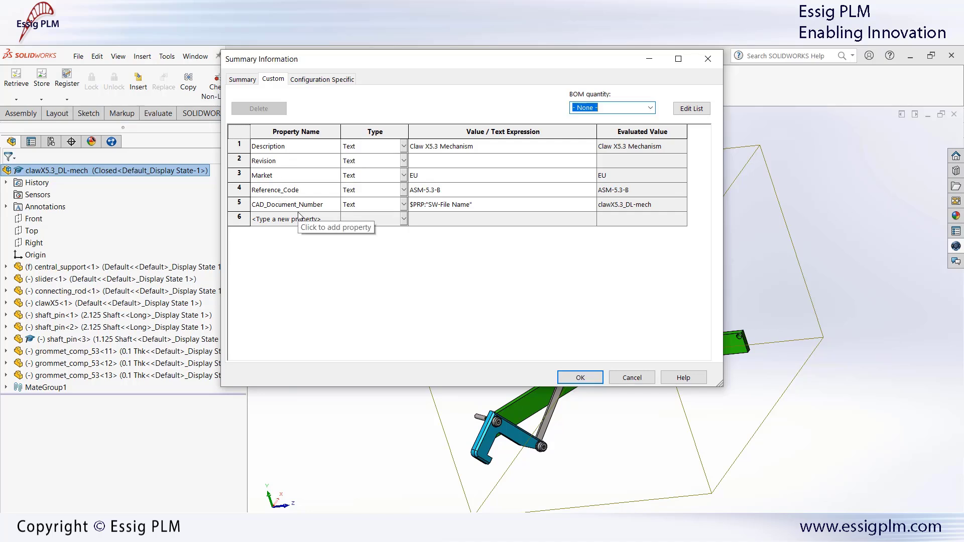
{"action": "left_click", "coordinate": [242, 80]}
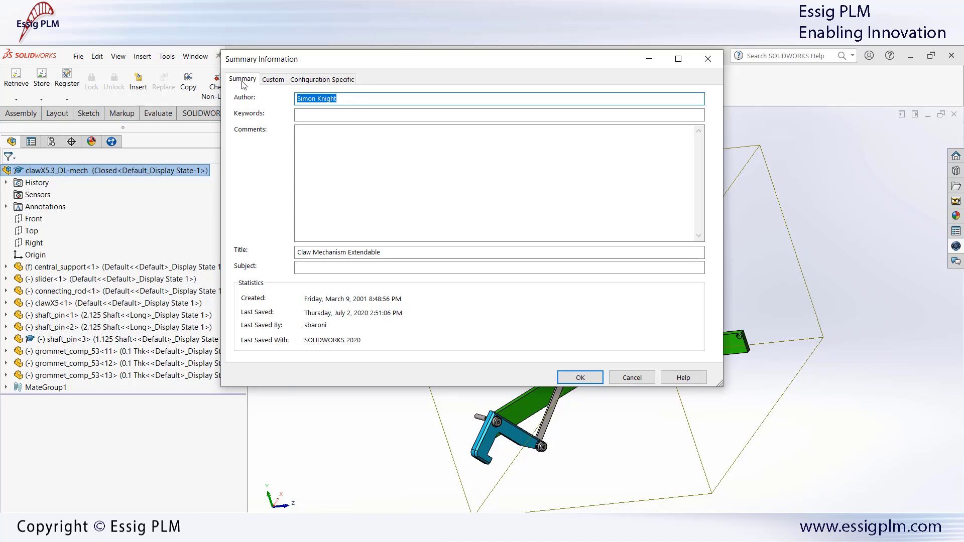
{"action": "left_click", "coordinate": [274, 81]}
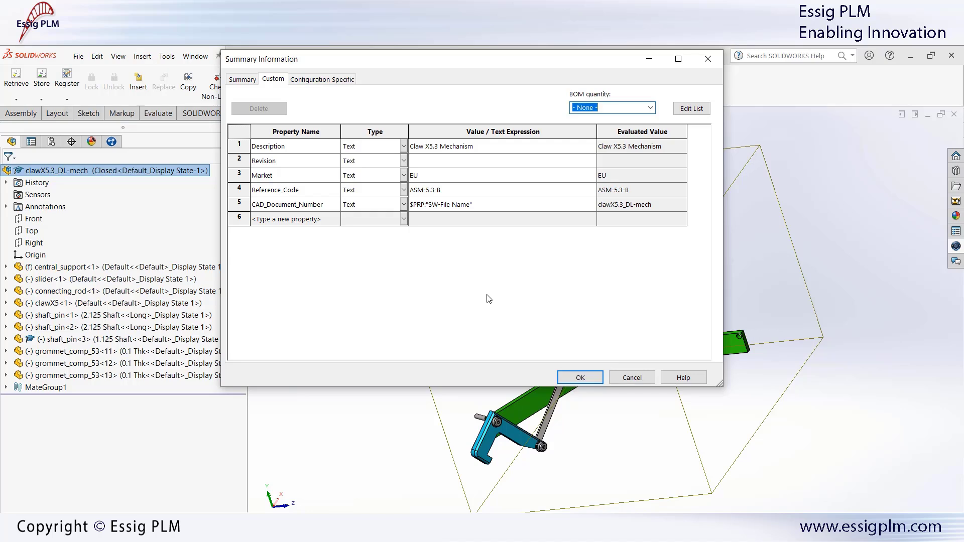
{"action": "left_click", "coordinate": [569, 379]}
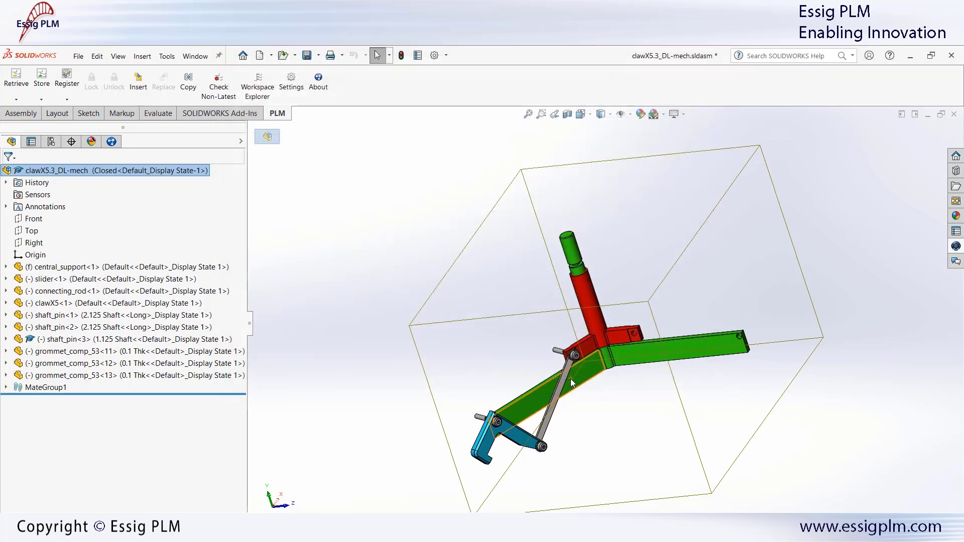
Preview the assembly's Extended configuration, return to the Closed configuration and show the feature tree again
{"action": "left_click", "coordinate": [51, 142]}
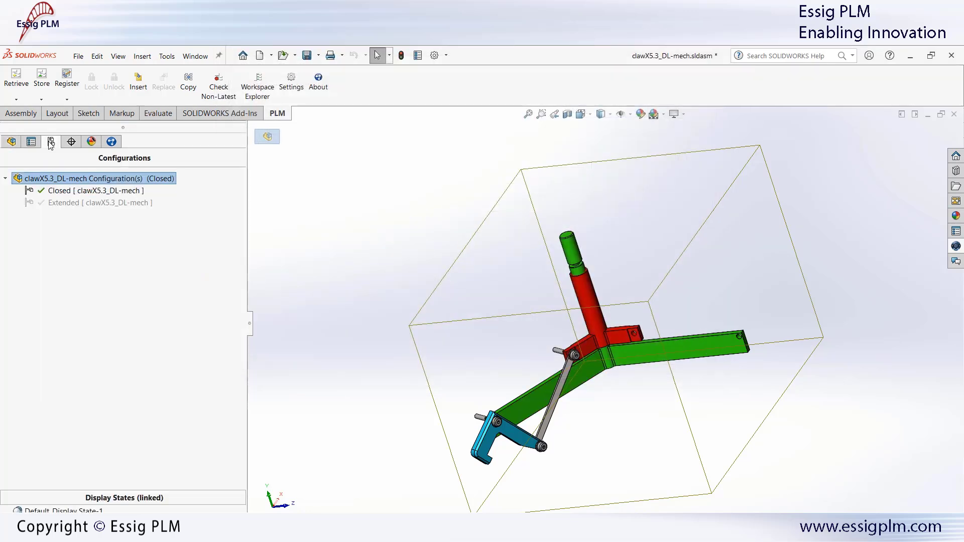
{"action": "double_click", "coordinate": [70, 203]}
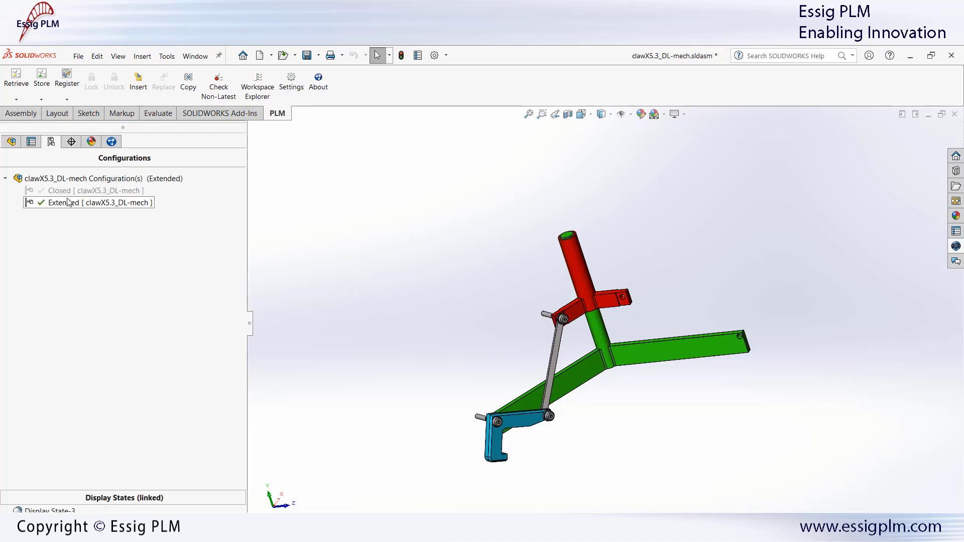
{"action": "double_click", "coordinate": [65, 191]}
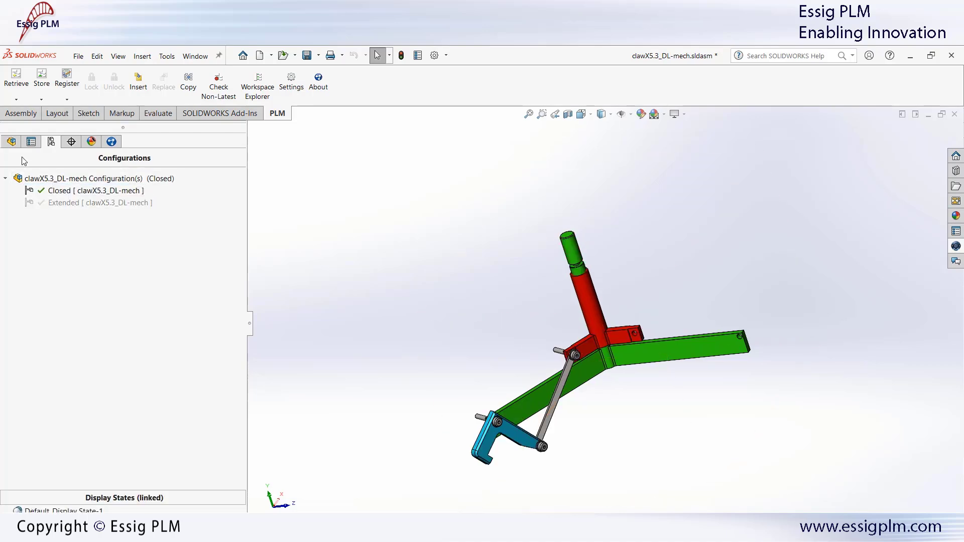
{"action": "left_click", "coordinate": [11, 141]}
Open the clawX5.3_DL-mech_closed drawing and inspect its title block
{"action": "key", "text": "ctrl+o"}
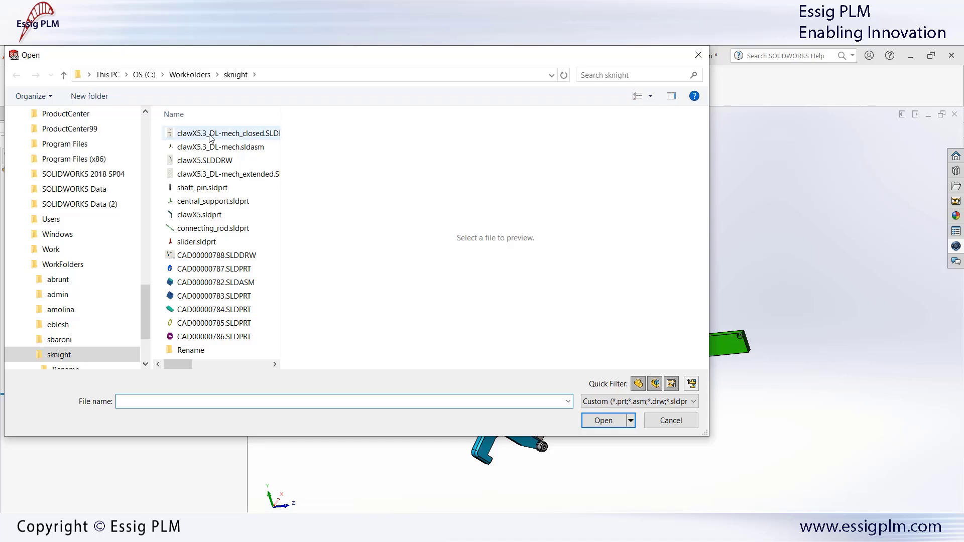
{"action": "double_click", "coordinate": [228, 134]}
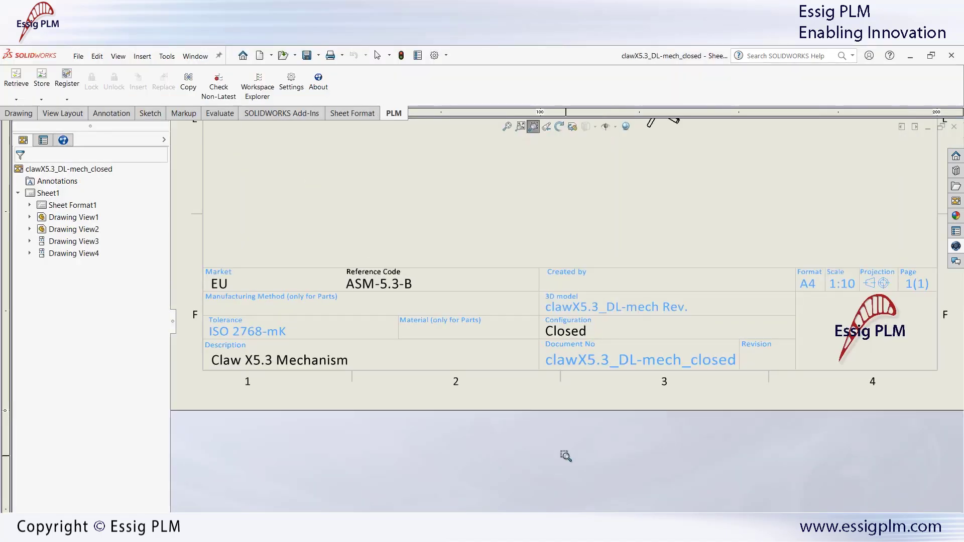
{"action": "key", "text": "Escape"}
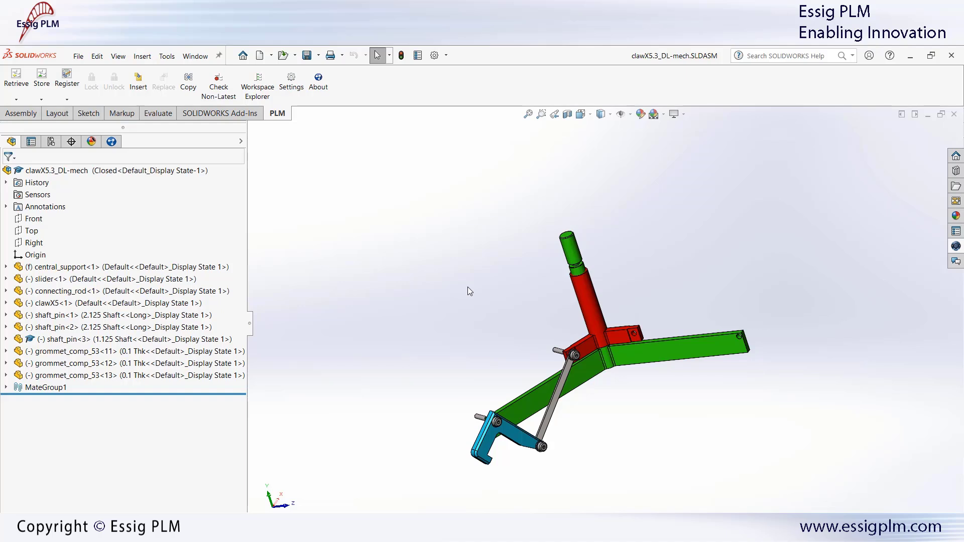
Start registering the clawX5.3_DL-mech assembly in PLM and accept the document renaming conditions
{"action": "left_click", "coordinate": [66, 79]}
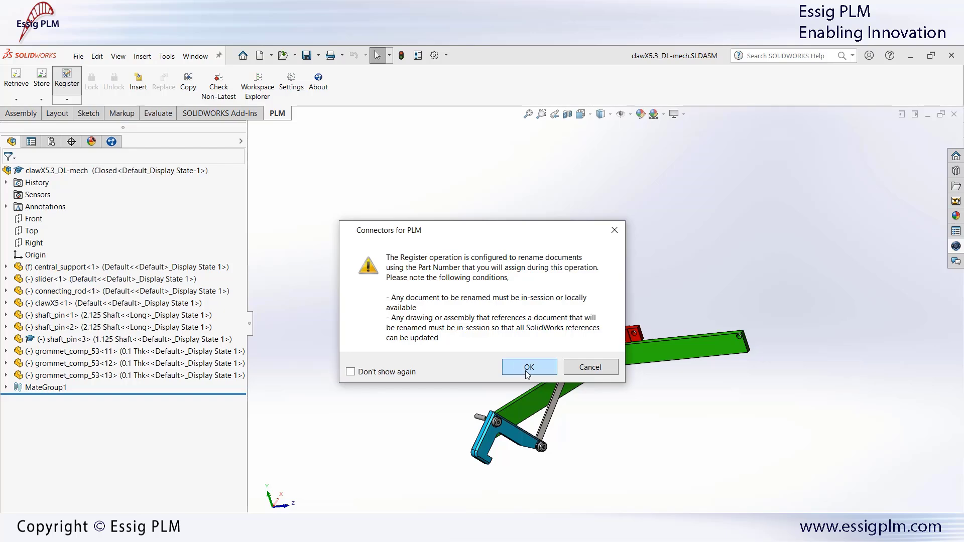
{"action": "left_click", "coordinate": [541, 368]}
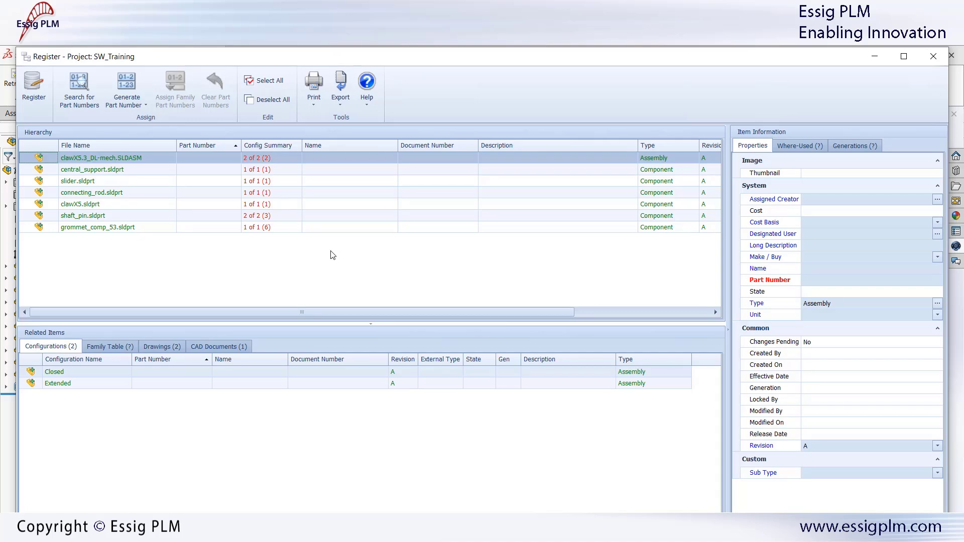
Try to assign part number 00800012 manually to slider.sldprt
{"action": "left_click", "coordinate": [186, 181]}
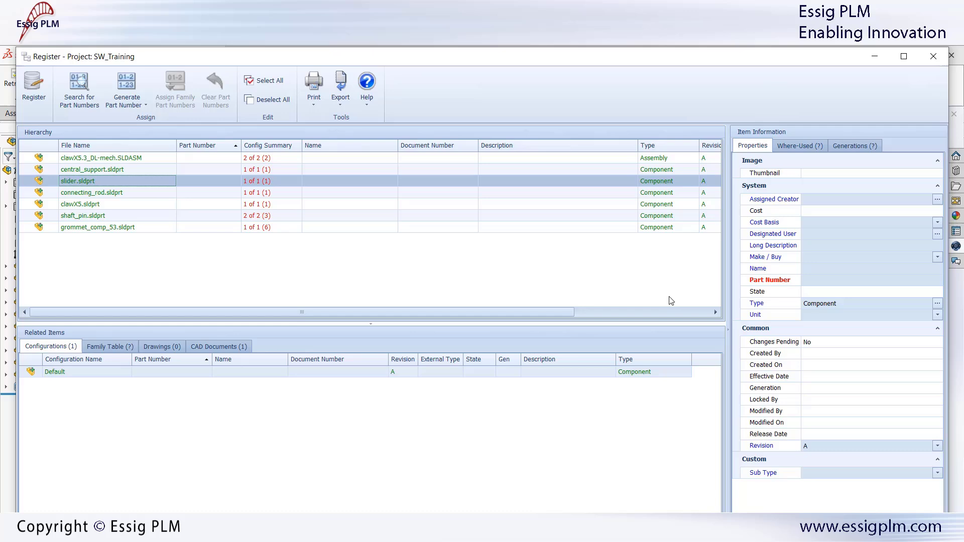
{"action": "left_click", "coordinate": [809, 279]}
{"action": "type", "text": "00800012"}
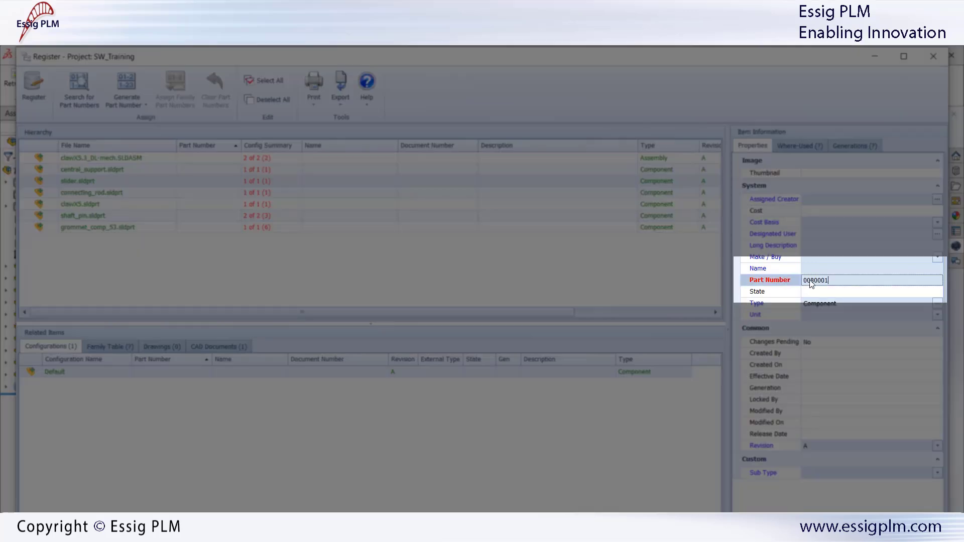
{"action": "key", "text": "Return"}
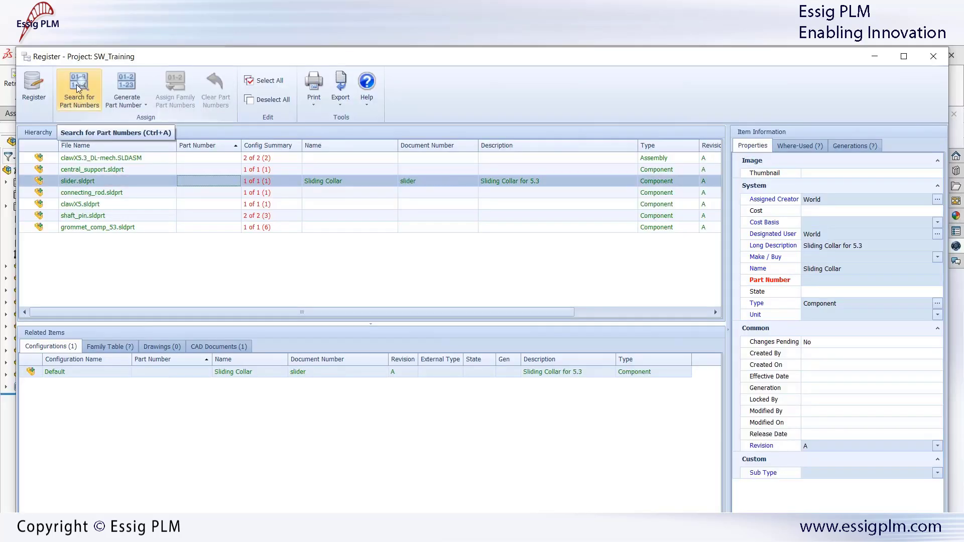
Search existing part numbers for SW000* and close the search without assigning one to slider.sldprt
{"action": "left_click", "coordinate": [78, 88]}
{"action": "left_click", "coordinate": [194, 284]}
{"action": "type", "text": "SW000*"}
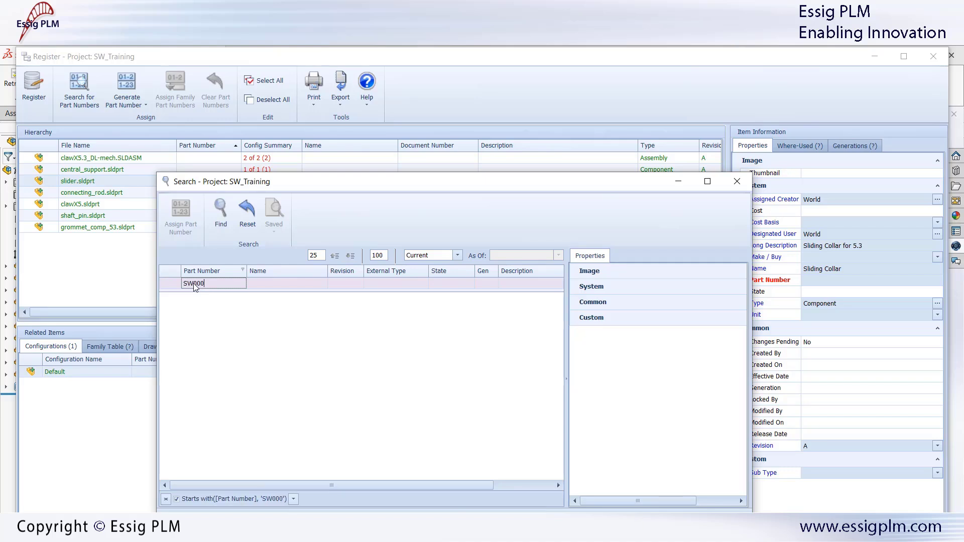
{"action": "left_click", "coordinate": [217, 217]}
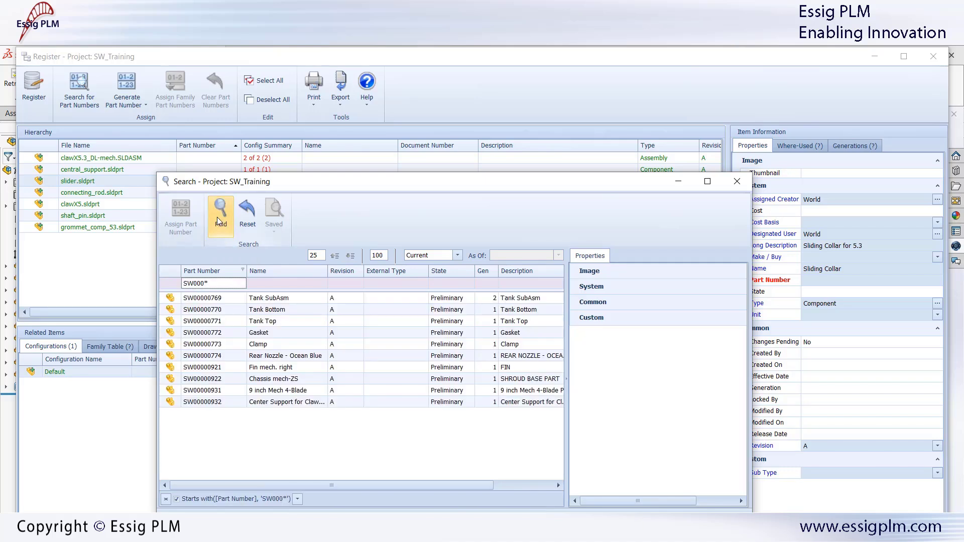
{"action": "left_click", "coordinate": [219, 309]}
{"action": "left_click", "coordinate": [736, 182]}
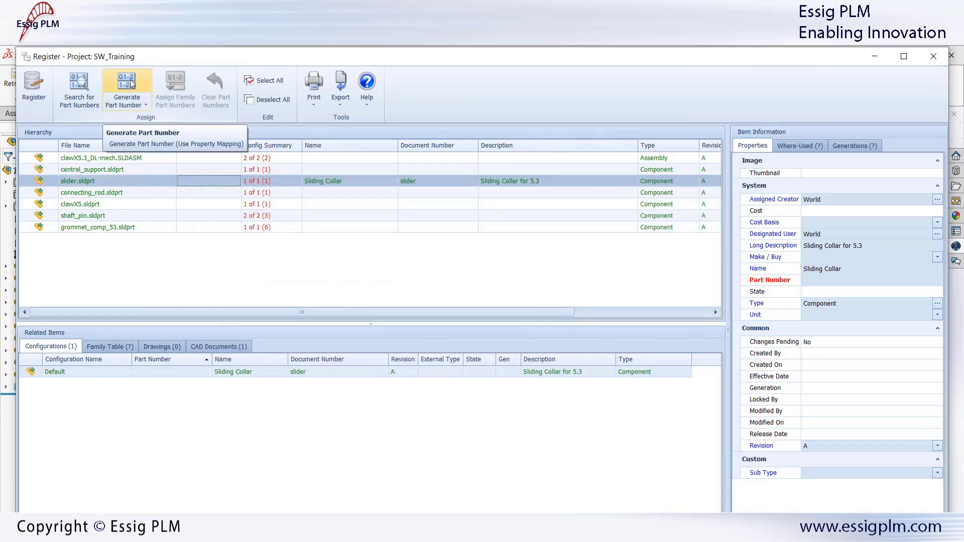
Generate part numbers for all files in the assembly hierarchy
{"action": "left_click", "coordinate": [262, 79]}
{"action": "left_click", "coordinate": [141, 84]}
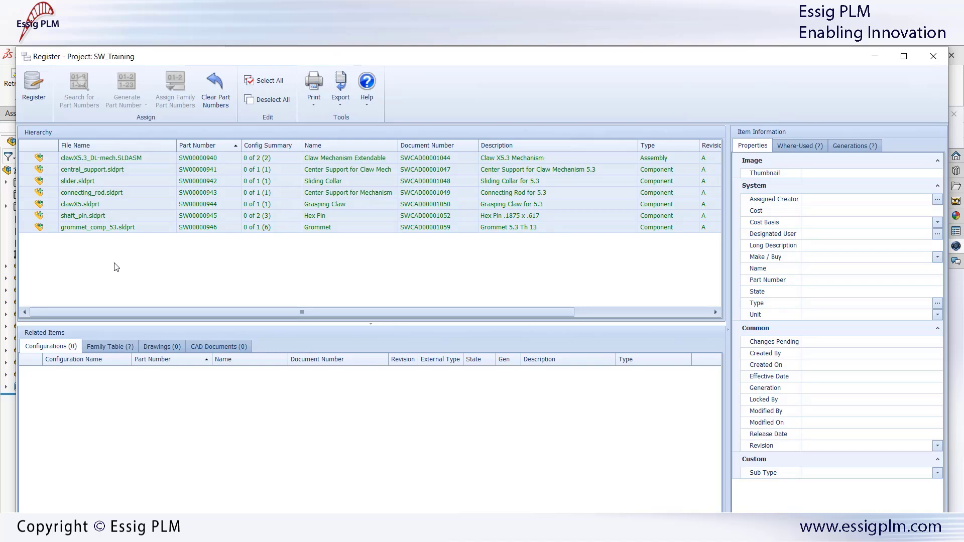
Assign family part numbers to clawX5.3_DL-mech.SLDASM with its Closed and Extended configurations, and review its related drawings and CAD documents
{"action": "left_click", "coordinate": [155, 158]}
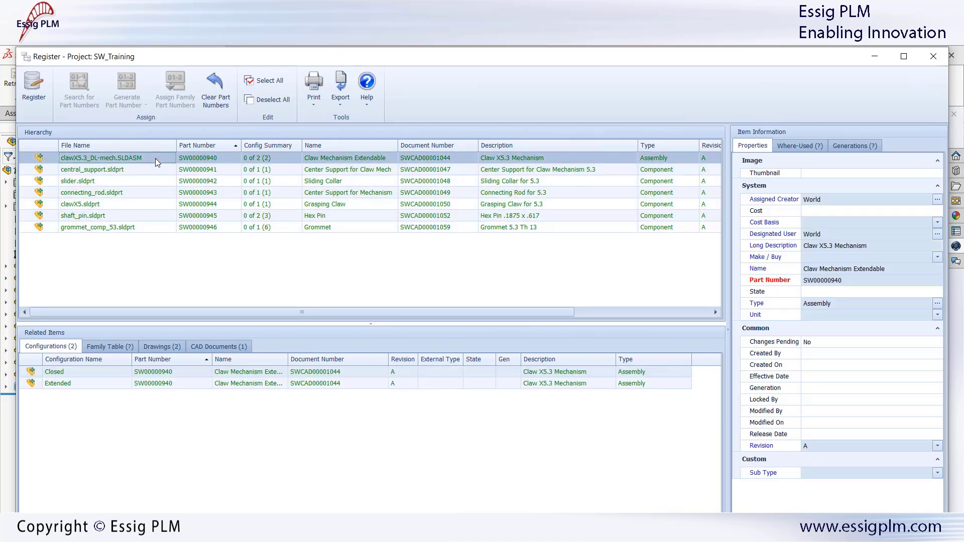
{"action": "left_click", "coordinate": [114, 347]}
{"action": "left_click", "coordinate": [150, 371]}
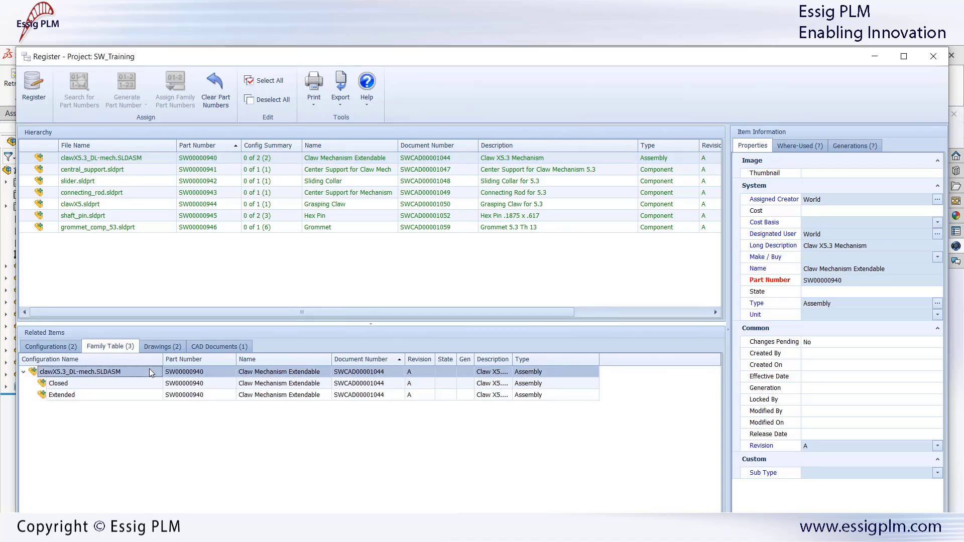
{"action": "left_click", "coordinate": [149, 395], "text": "shift"}
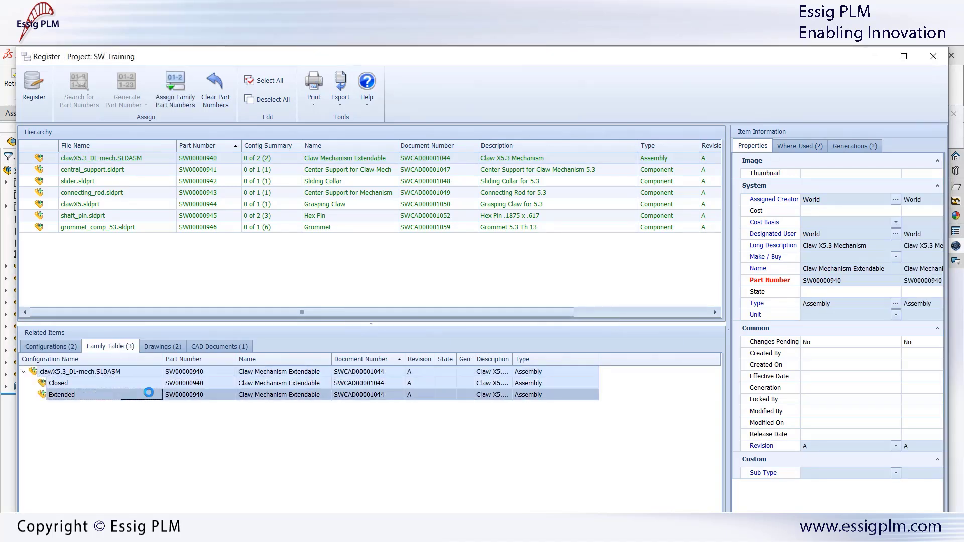
{"action": "left_click", "coordinate": [179, 89]}
{"action": "left_click", "coordinate": [163, 347]}
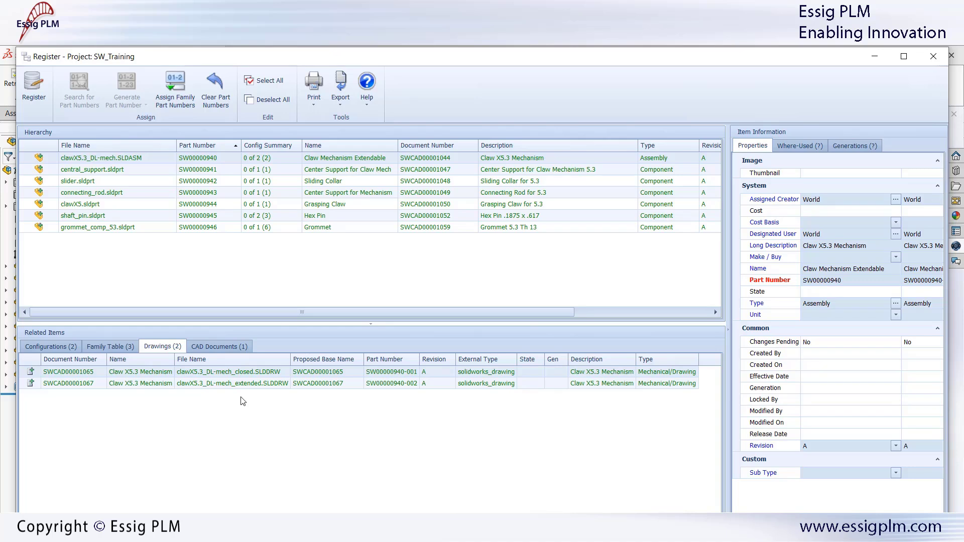
{"action": "left_click", "coordinate": [221, 347]}
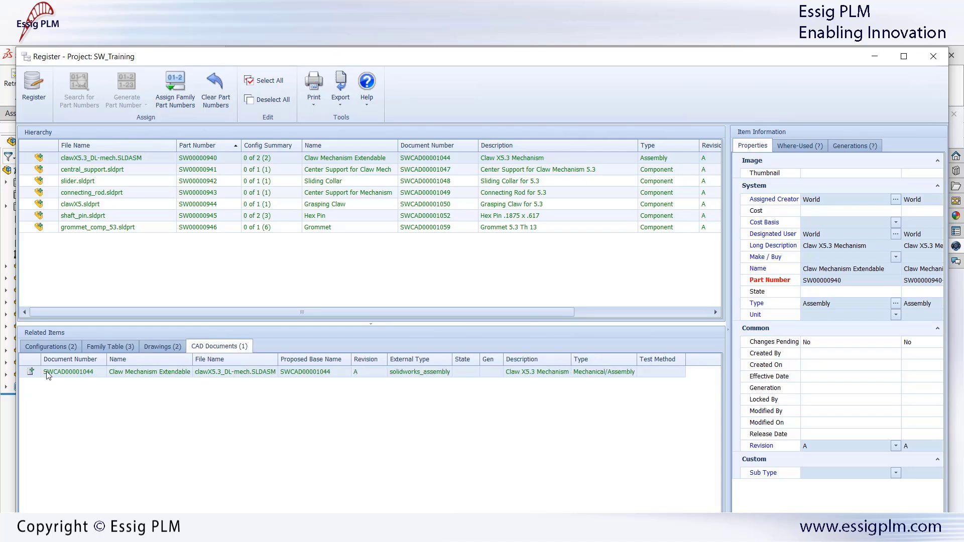
Assign family part numbers to shaft_pin.sldprt and its 1.125, 2.125 and 1.625 Shaft configurations
{"action": "left_click", "coordinate": [146, 215]}
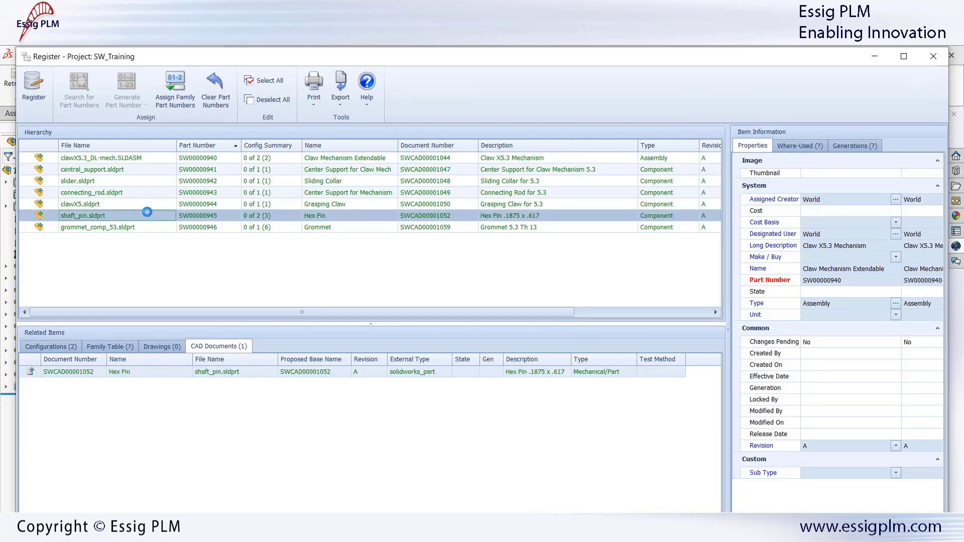
{"action": "left_click", "coordinate": [114, 347]}
{"action": "left_click_drag", "start_coordinate": [201, 377], "coordinate": [198, 405]}
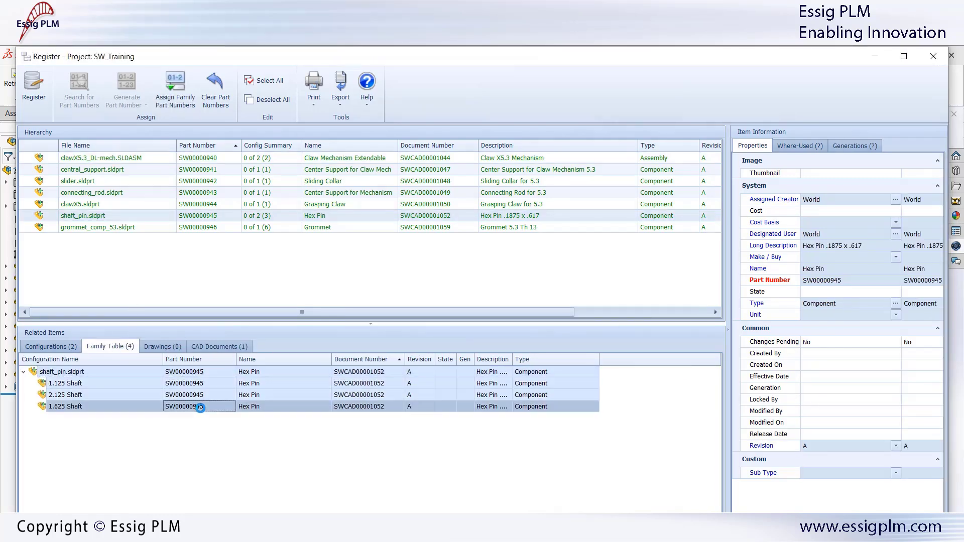
{"action": "left_click", "coordinate": [172, 85]}
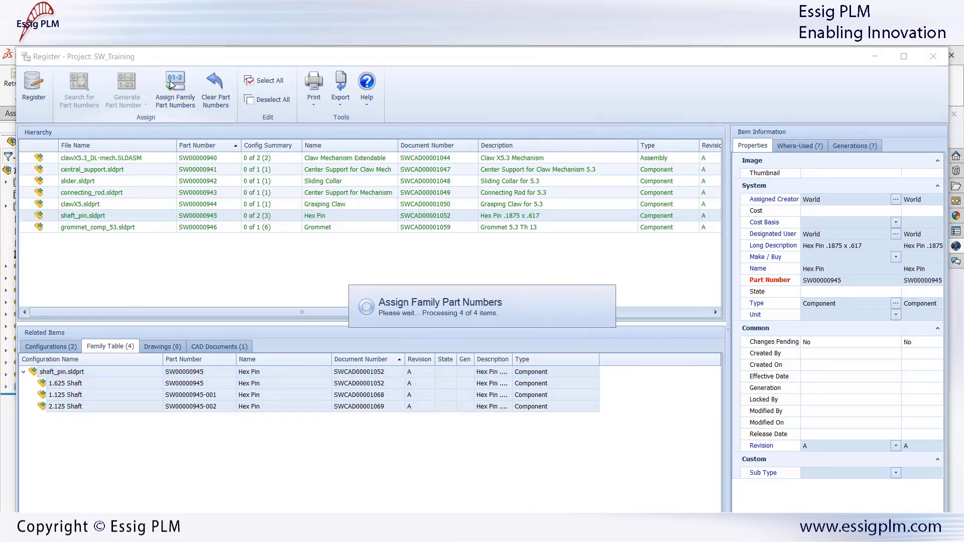
Assign family part numbers to grommet_comp_53.sldprt and all its thickness and compressed configurations
{"action": "left_click", "coordinate": [153, 227]}
{"action": "left_click", "coordinate": [209, 373]}
{"action": "left_click", "coordinate": [215, 441], "text": "shift"}
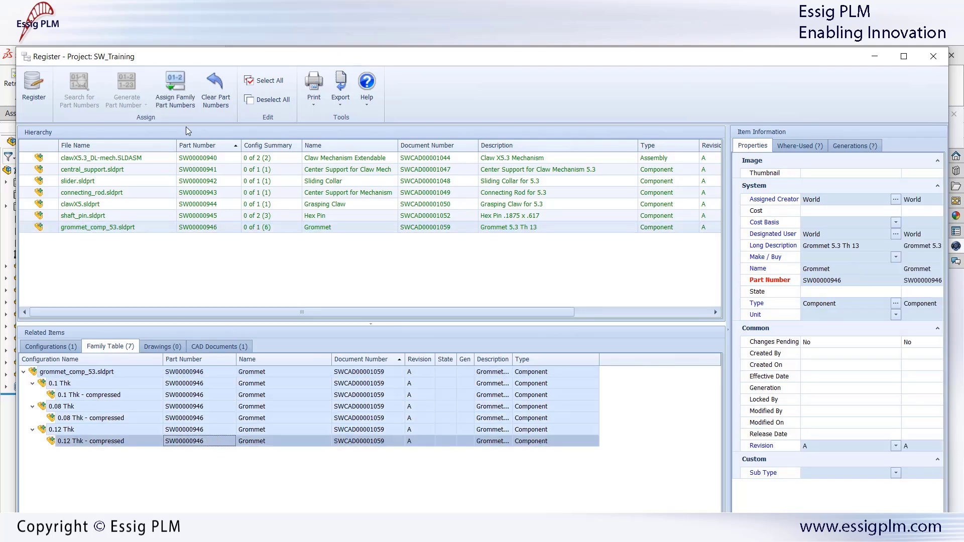
{"action": "left_click", "coordinate": [173, 81]}
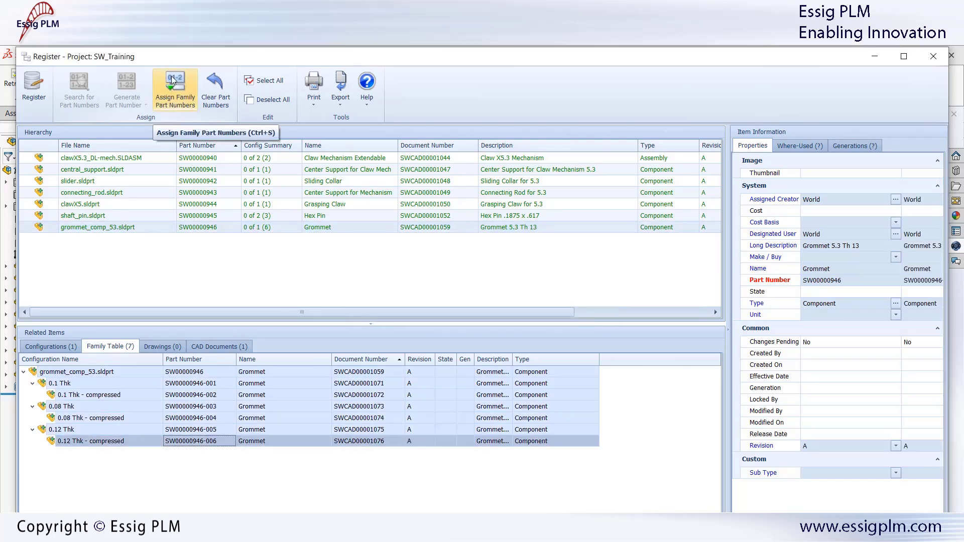
Set the Sub Type of clawX5.3_DL-mech.SLDASM to Assembly A
{"action": "left_click", "coordinate": [224, 159]}
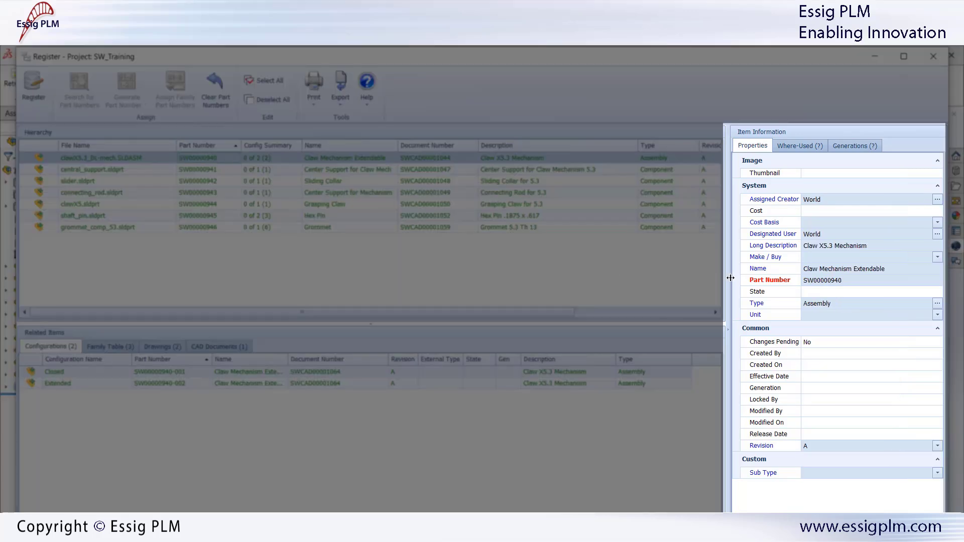
{"action": "left_click", "coordinate": [938, 473]}
{"action": "left_click", "coordinate": [910, 497]}
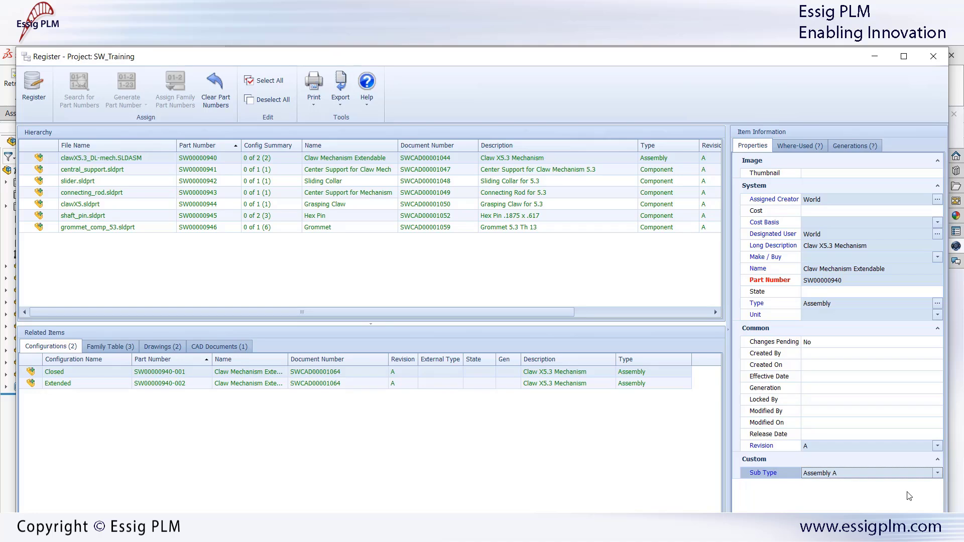
Review the CAD document related to grommet_comp_53.sldprt, fitting the External Type column to its content
{"action": "left_click", "coordinate": [153, 228]}
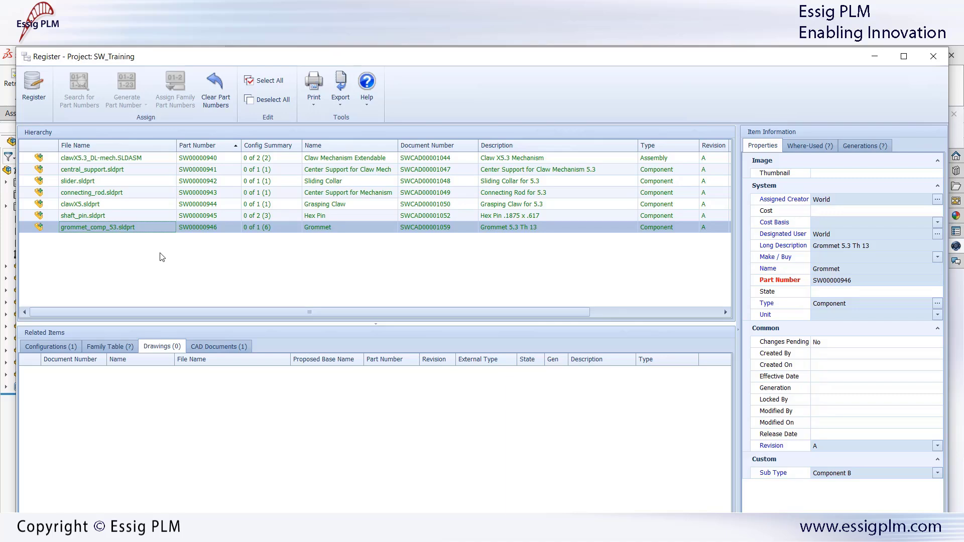
{"action": "left_click", "coordinate": [205, 348]}
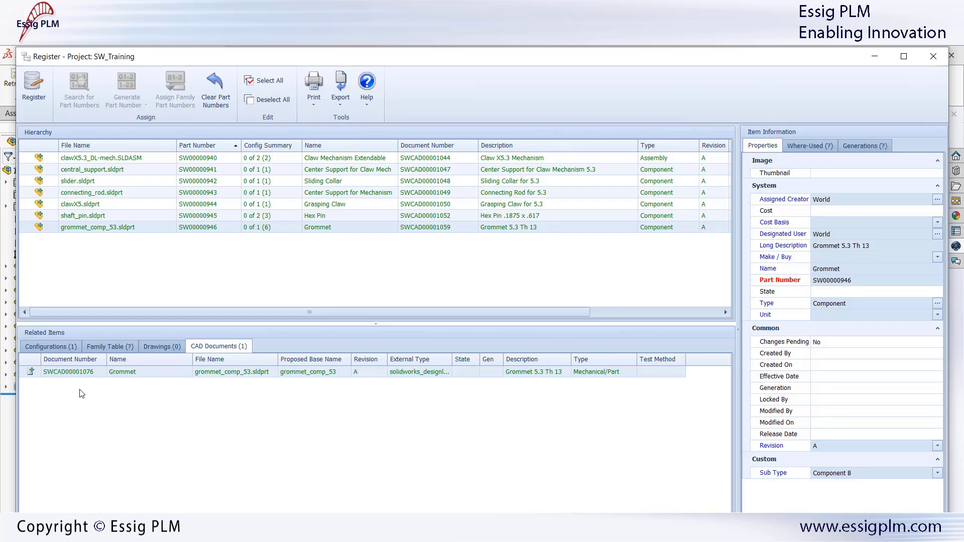
{"action": "double_click", "coordinate": [452, 360]}
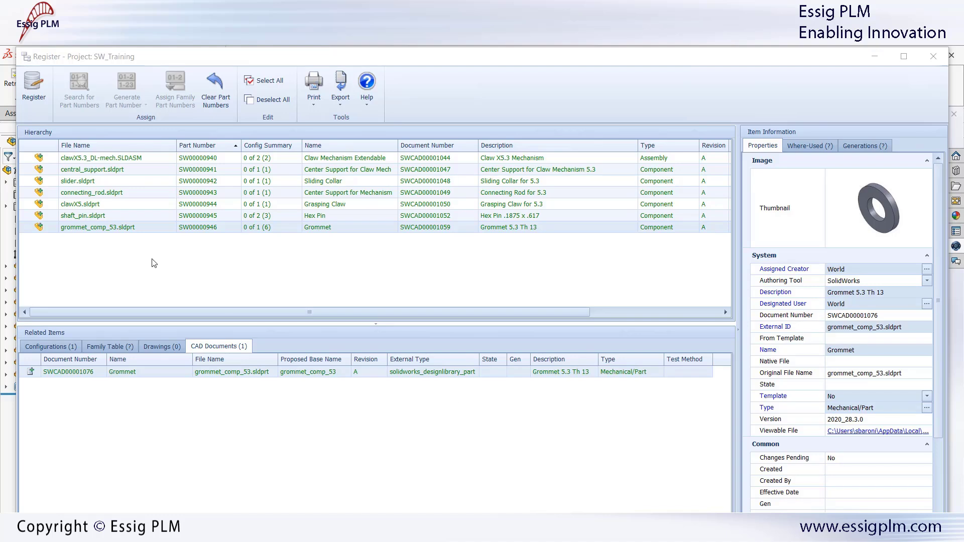
Register the assembly hierarchy and decline to continue with the Store Document operation
{"action": "left_click", "coordinate": [33, 85]}
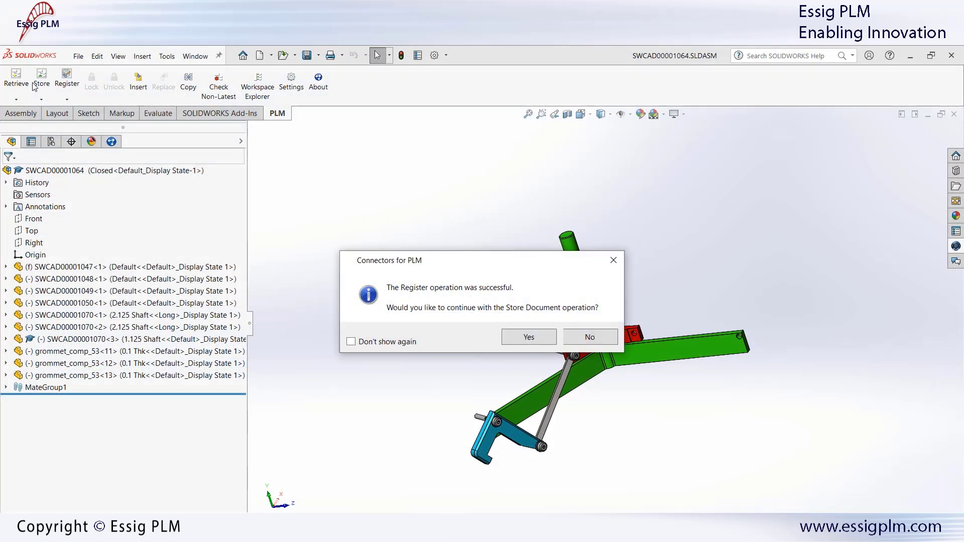
{"action": "left_click", "coordinate": [590, 338]}
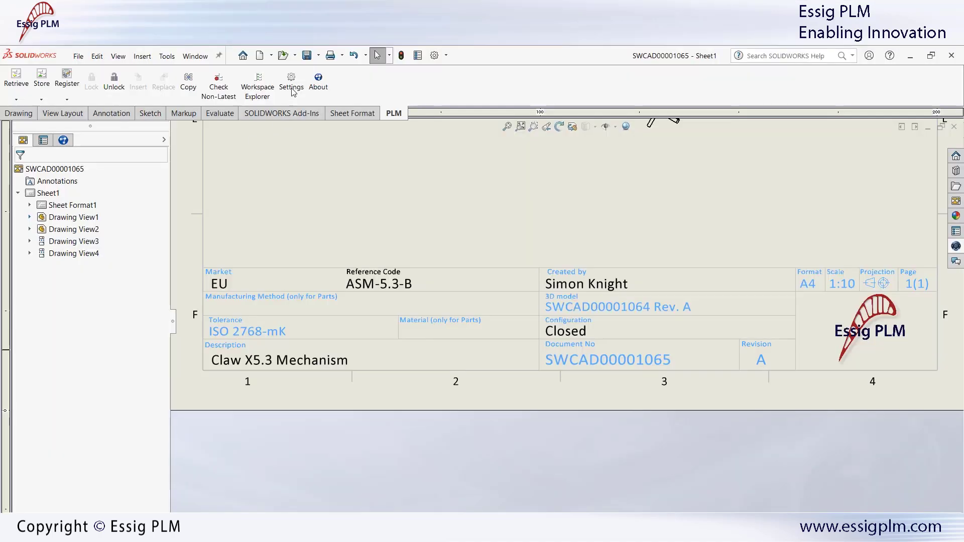
Examine the solidworks_part property mappings for CAD File - CAD Document and CAD File - Part in the PLM connector's current settings
{"action": "left_click", "coordinate": [291, 82]}
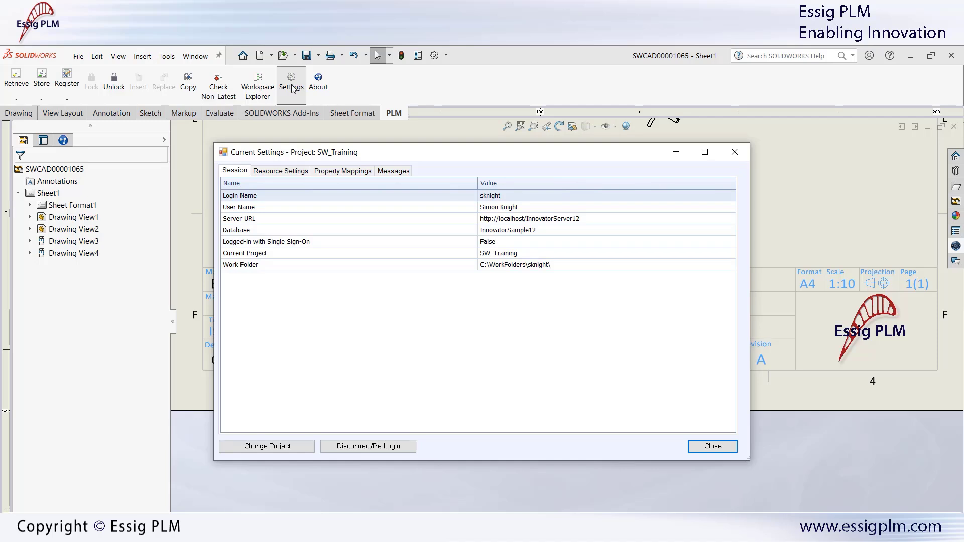
{"action": "left_click", "coordinate": [332, 171]}
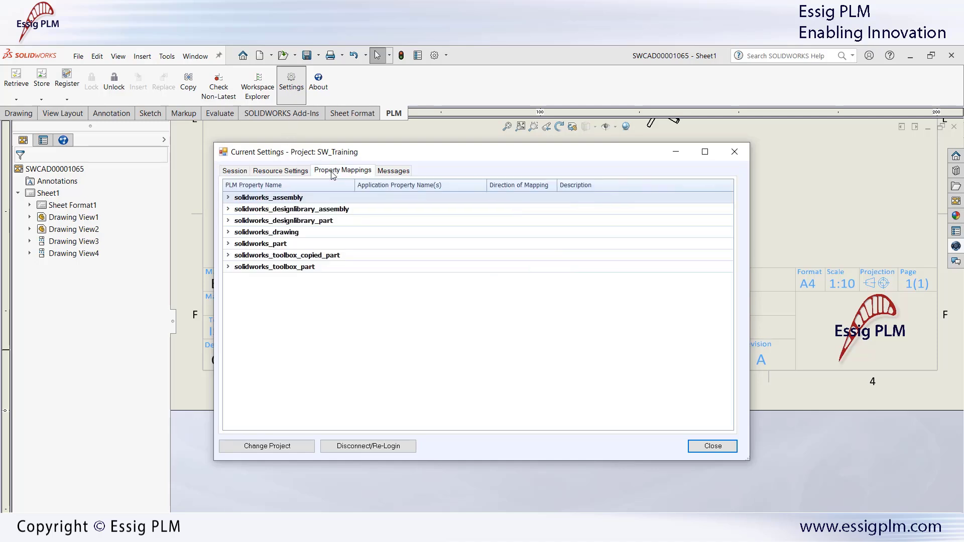
{"action": "left_click_drag", "start_coordinate": [398, 155], "coordinate": [385, 85]}
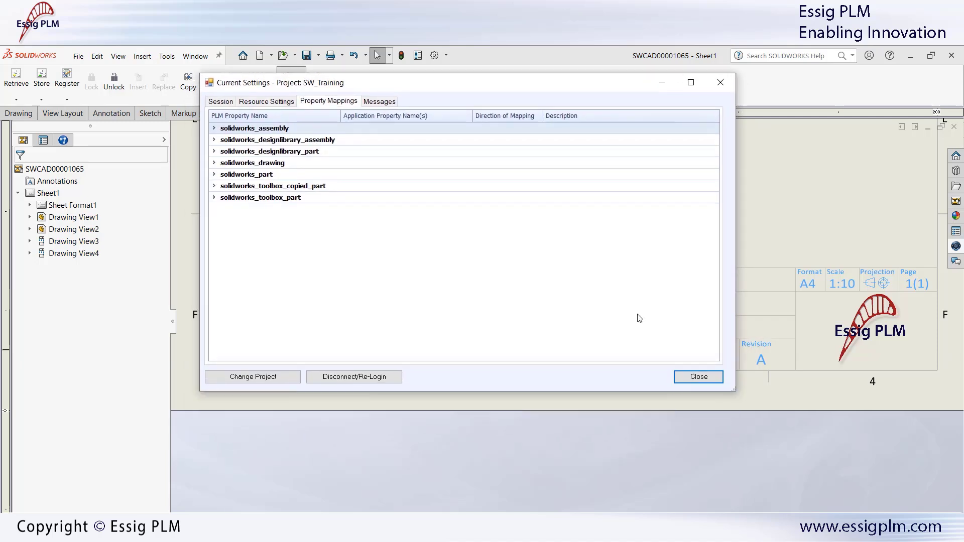
{"action": "left_click_drag", "start_coordinate": [735, 391], "coordinate": [828, 486]}
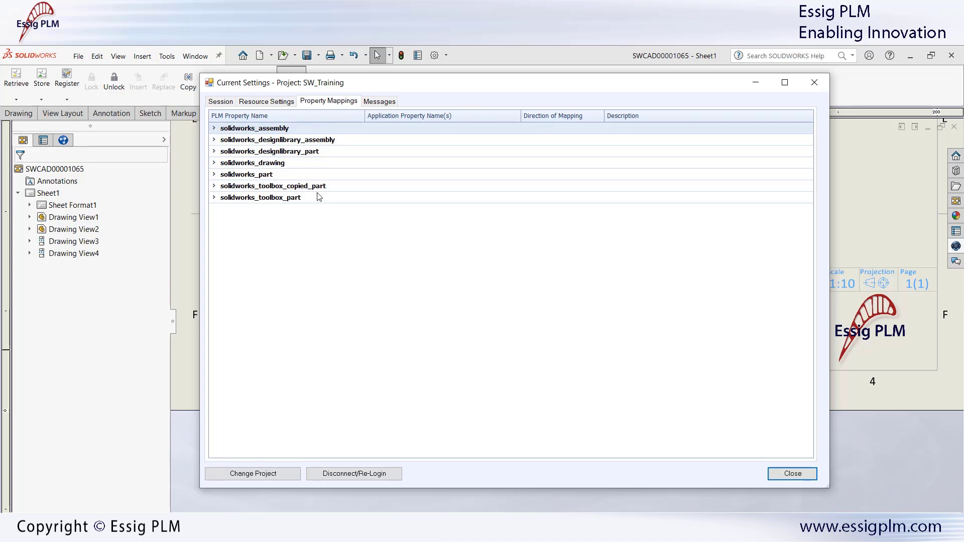
{"action": "left_click", "coordinate": [215, 175]}
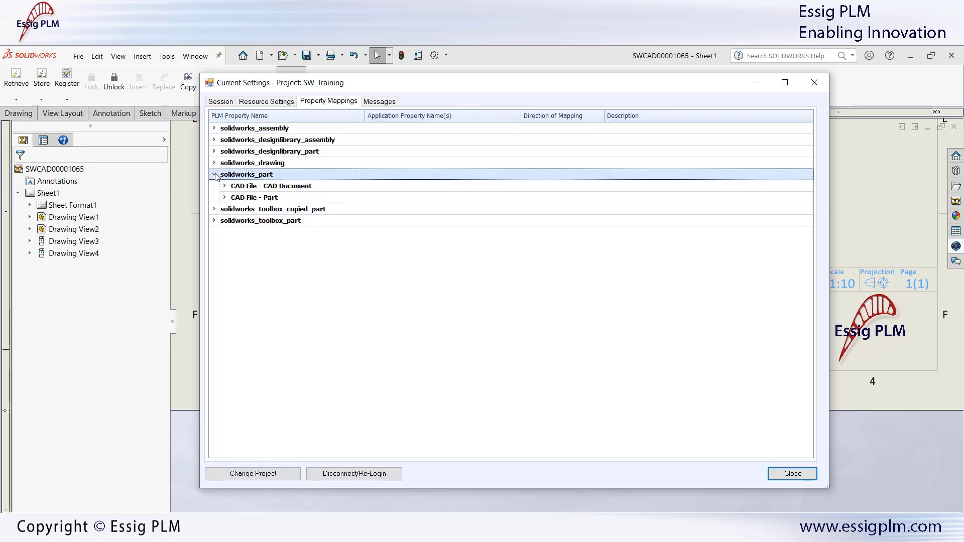
{"action": "left_click", "coordinate": [225, 187]}
{"action": "left_click", "coordinate": [224, 347]}
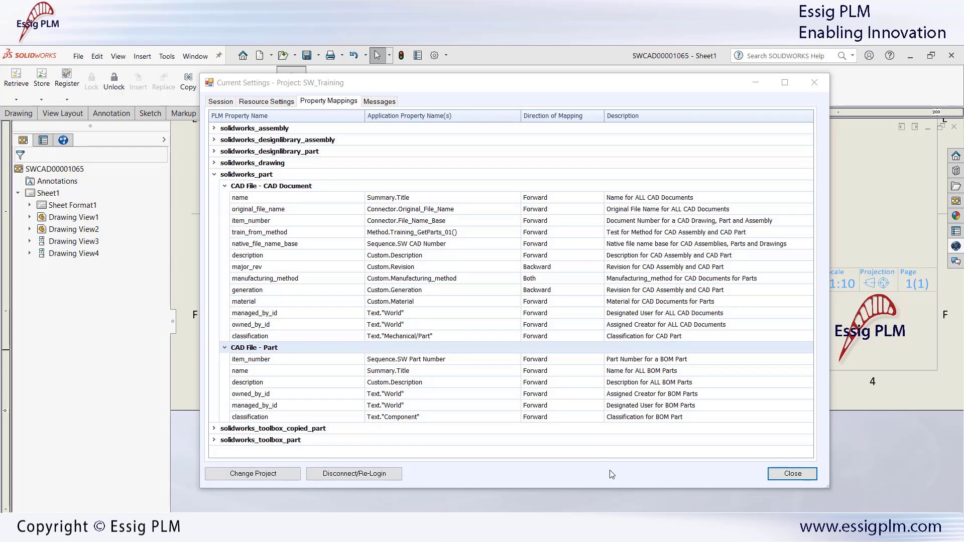
{"action": "left_click", "coordinate": [221, 102]}
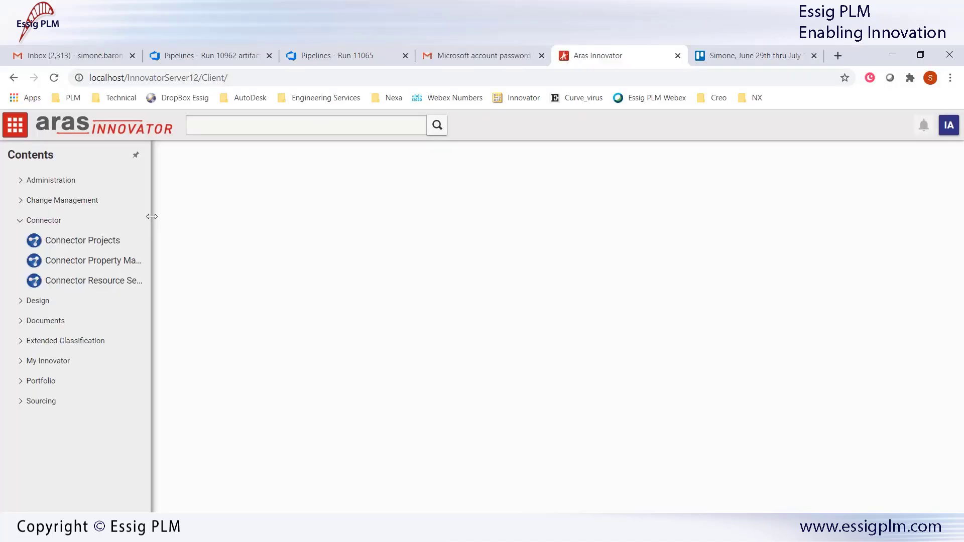
In Aras Innovator, search the Connector Property Mappings and open the mapping described as Name for ALL CAD Documents
{"action": "left_click_drag", "start_coordinate": [153, 217], "coordinate": [215, 231]}
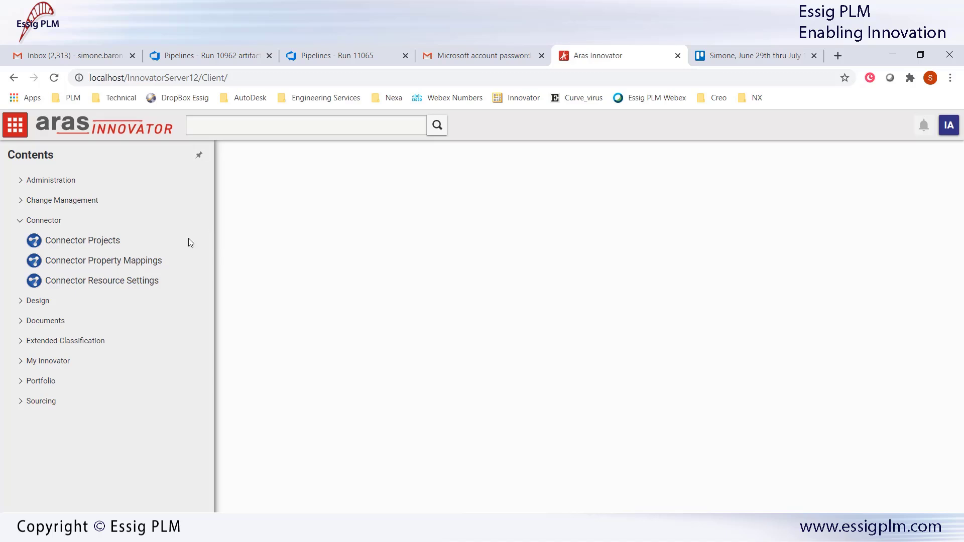
{"action": "left_click", "coordinate": [126, 262]}
{"action": "left_click", "coordinate": [111, 206]}
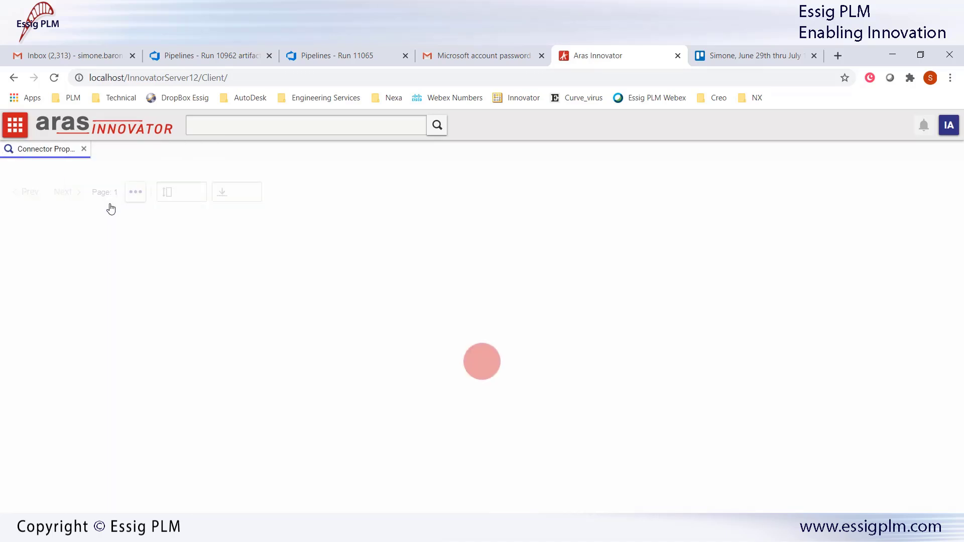
{"action": "left_click", "coordinate": [257, 291]}
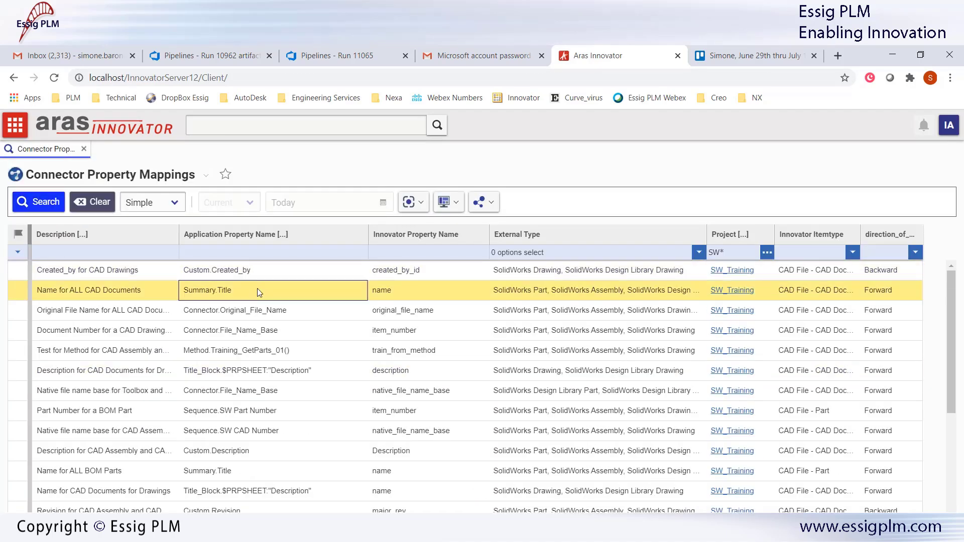
{"action": "double_click", "coordinate": [326, 295]}
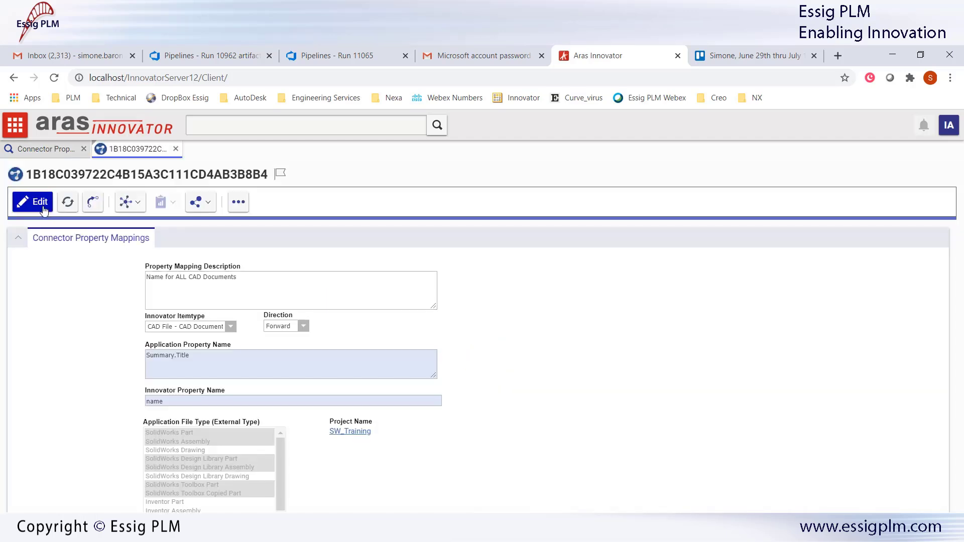
Review the mapping's itemtype, direction and file type options in edit mode, toggle SolidWorks Drawing on and off, and close the mapping
{"action": "left_click", "coordinate": [44, 210]}
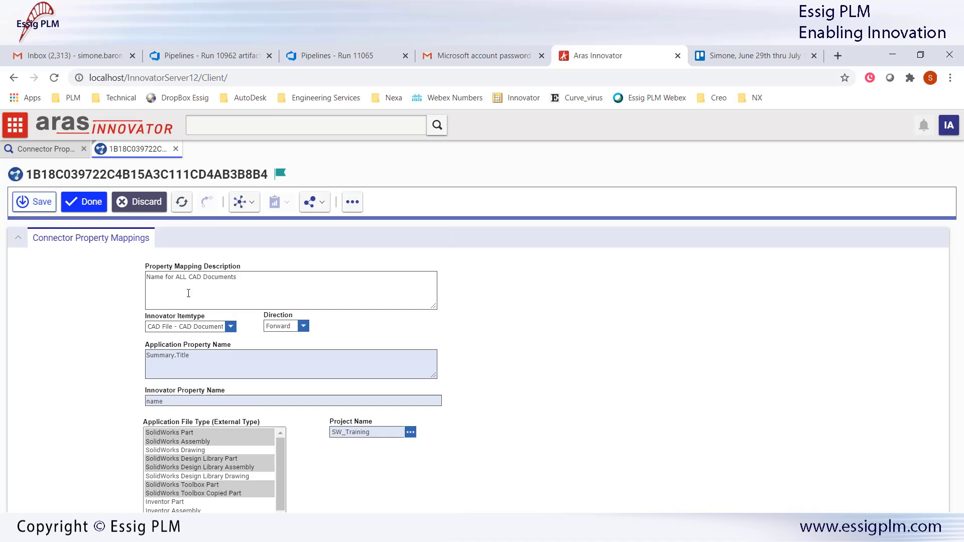
{"action": "left_click", "coordinate": [230, 326]}
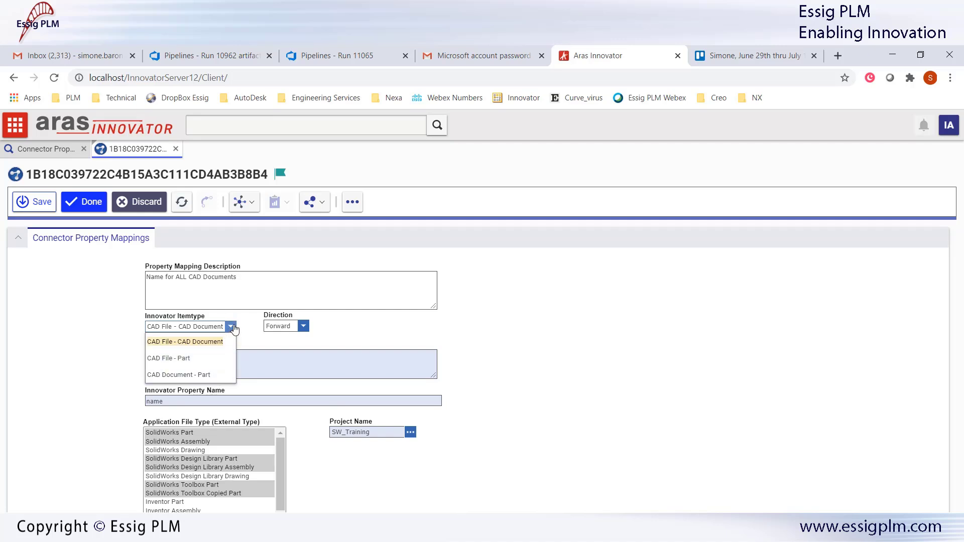
{"action": "left_click", "coordinate": [304, 328]}
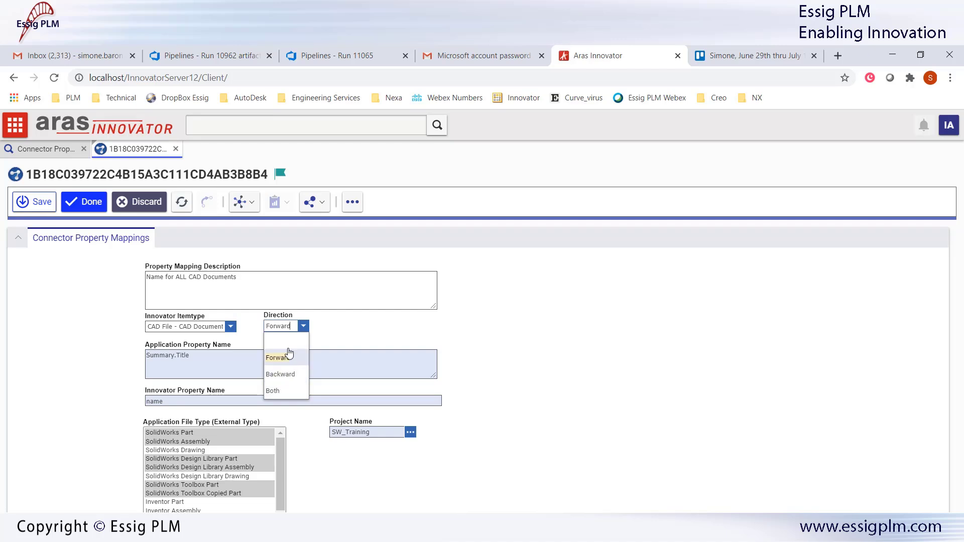
{"action": "left_click", "coordinate": [237, 363]}
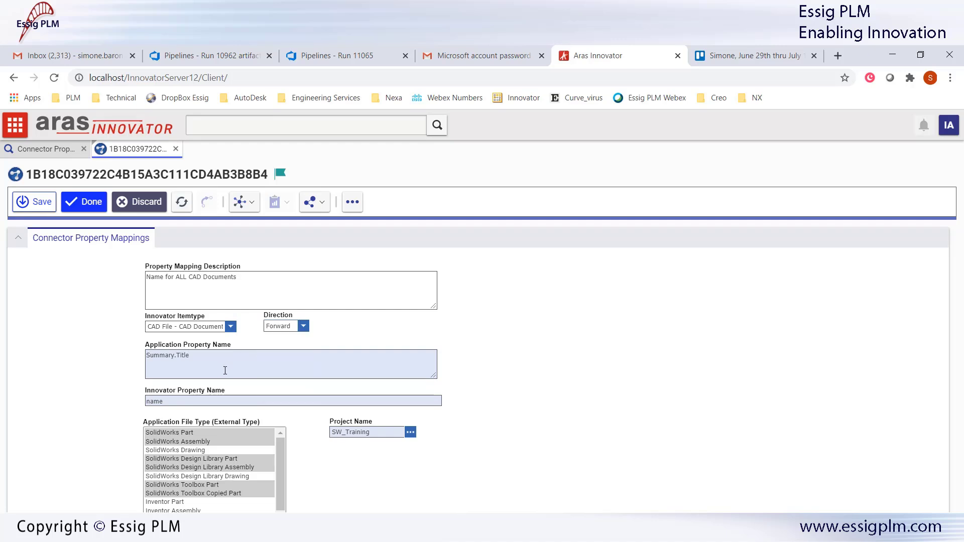
{"action": "left_click", "coordinate": [282, 465]}
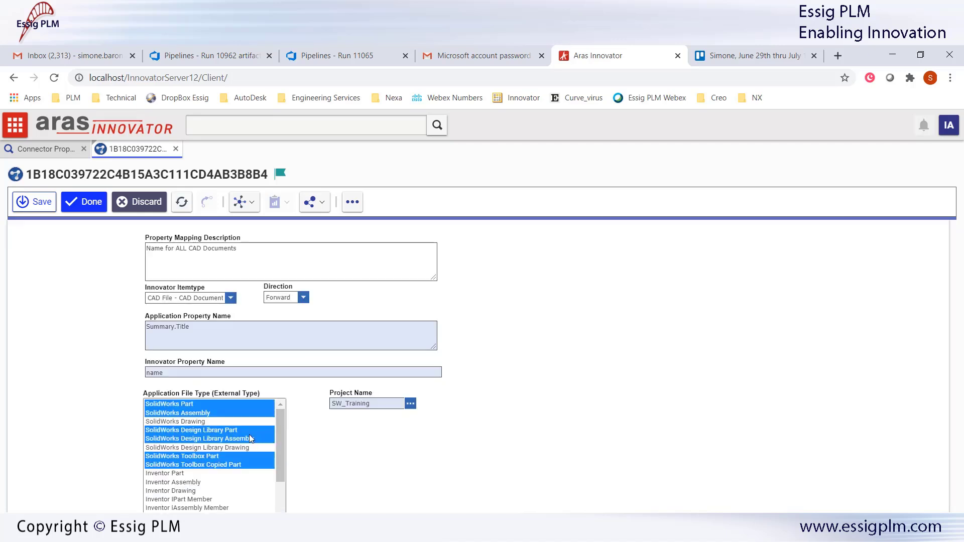
{"action": "left_click", "coordinate": [240, 422], "text": "ctrl"}
{"action": "left_click", "coordinate": [239, 421], "text": "ctrl"}
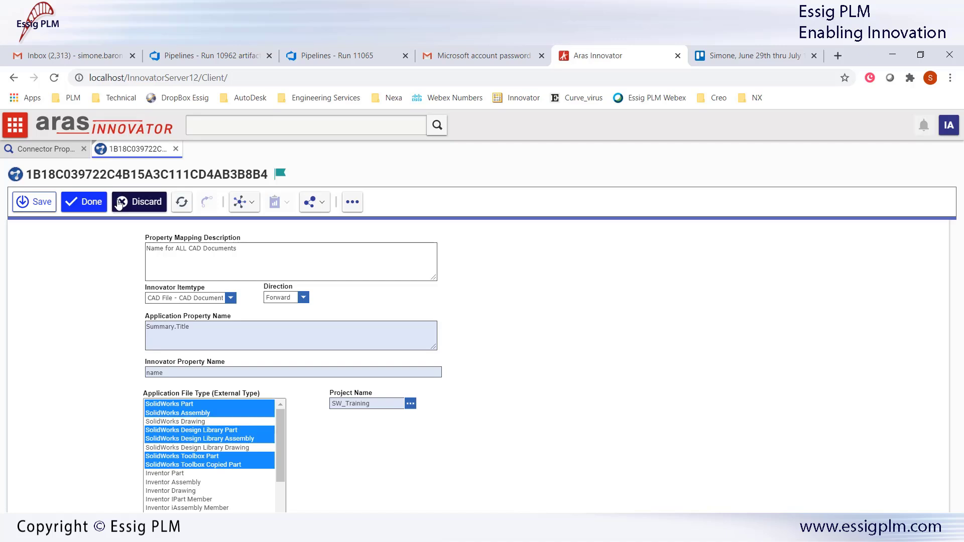
{"action": "left_click", "coordinate": [91, 203]}
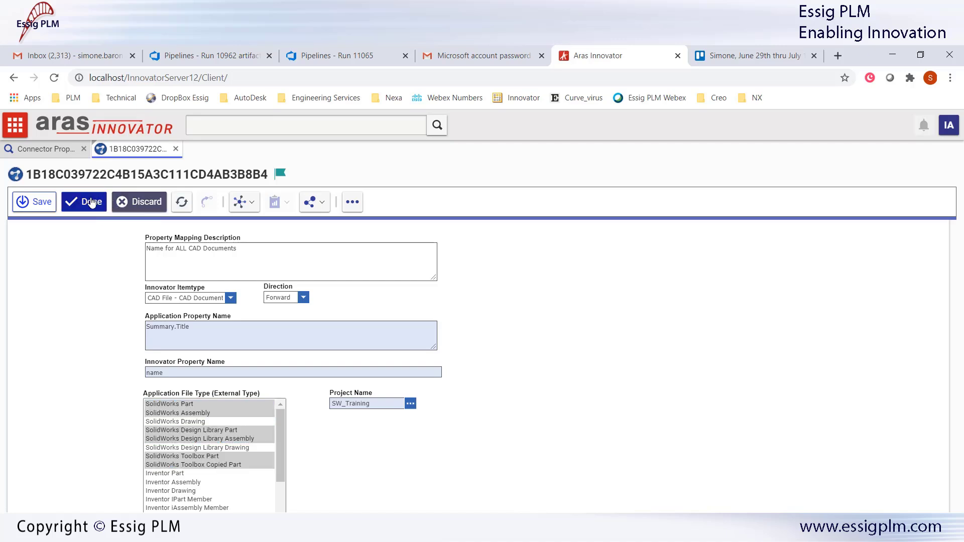
{"action": "left_click", "coordinate": [176, 150]}
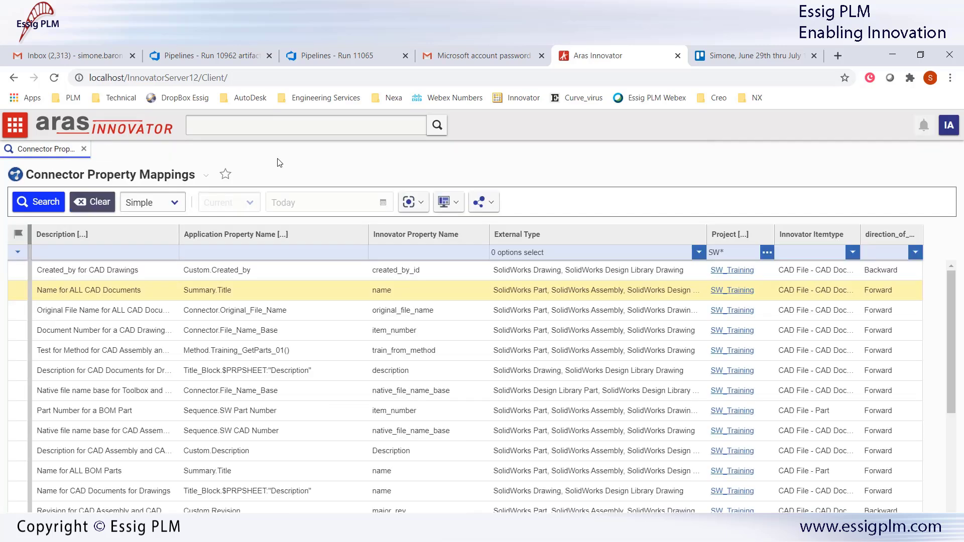
Search the Connector Projects in Aras Innovator
{"action": "left_click", "coordinate": [15, 129]}
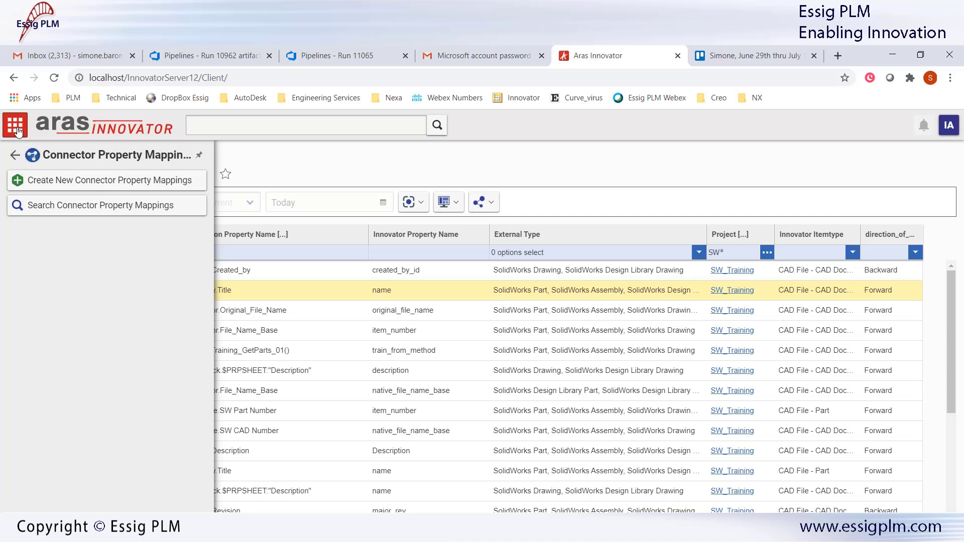
{"action": "left_click", "coordinate": [15, 154]}
{"action": "left_click", "coordinate": [70, 241]}
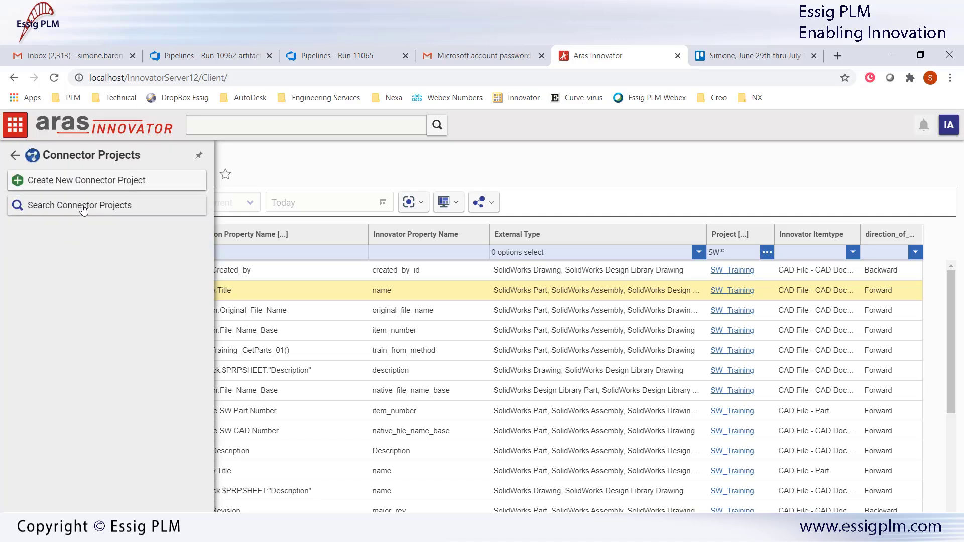
{"action": "left_click", "coordinate": [80, 207]}
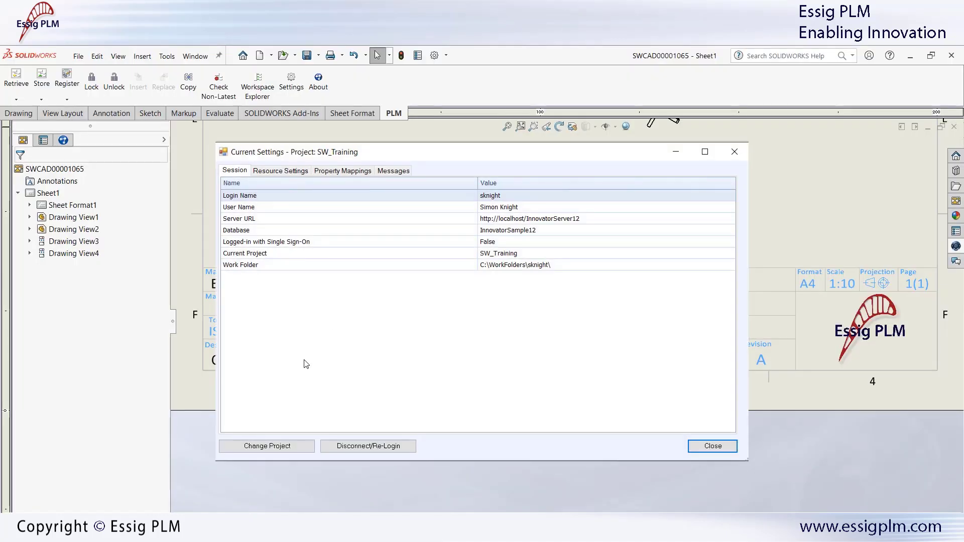
In the SOLIDWORKS connector settings, check the projects available for selection and keep SW_Training as the current project
{"action": "left_click", "coordinate": [279, 446]}
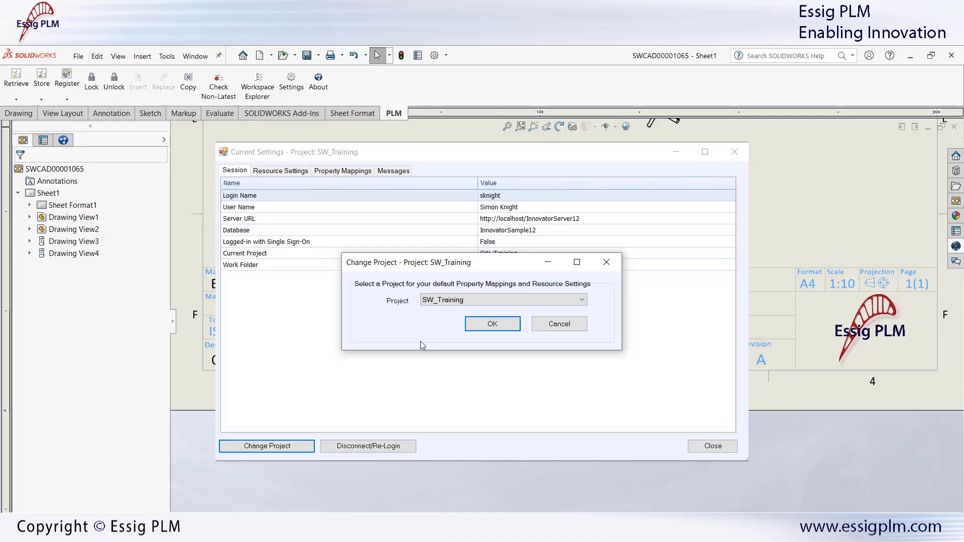
{"action": "left_click", "coordinate": [440, 300]}
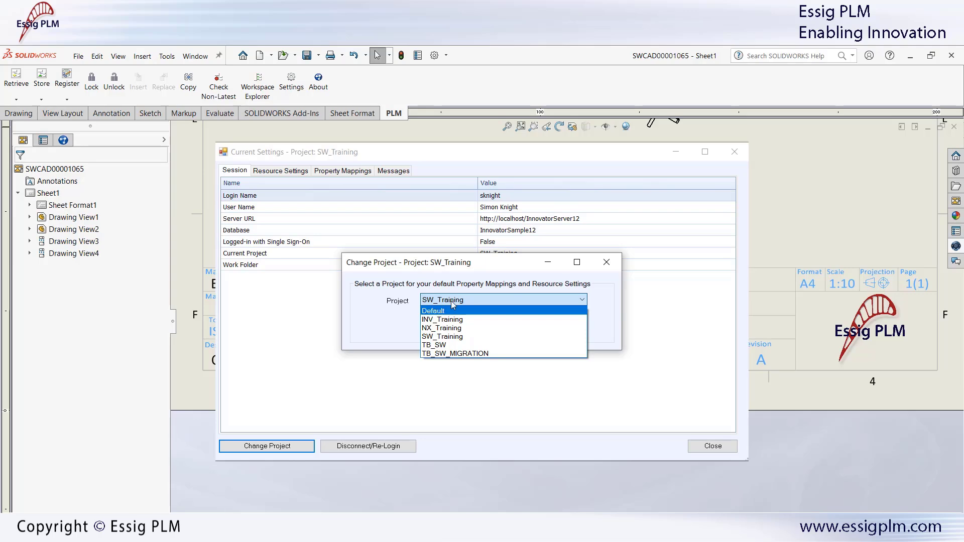
{"action": "left_click", "coordinate": [548, 282]}
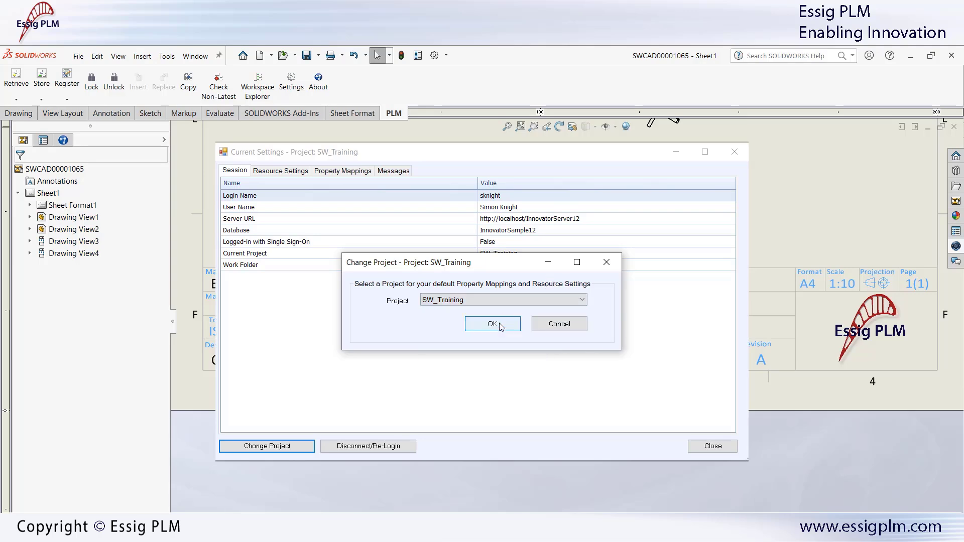
{"action": "left_click", "coordinate": [498, 323]}
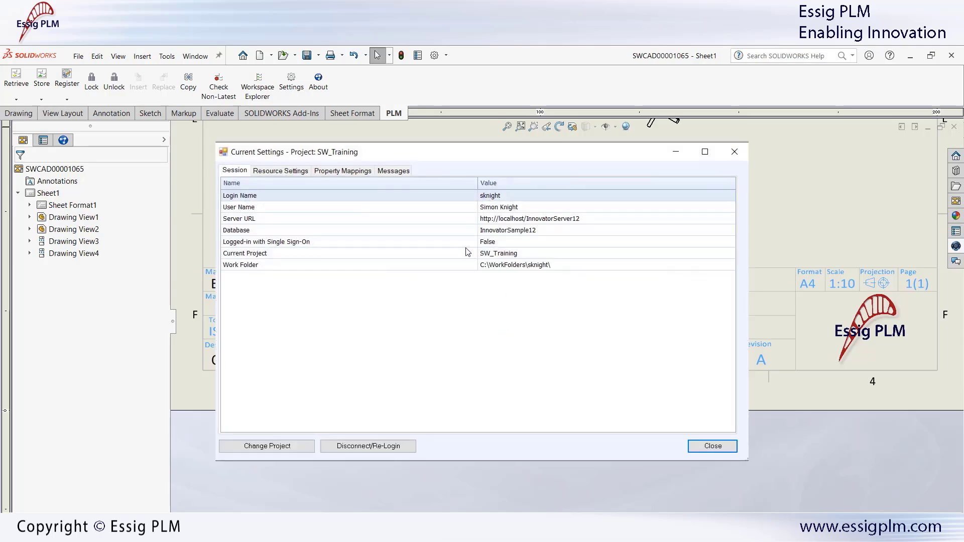
Show the property mappings and resource settings of the SW_Training project
{"action": "left_click", "coordinate": [347, 171]}
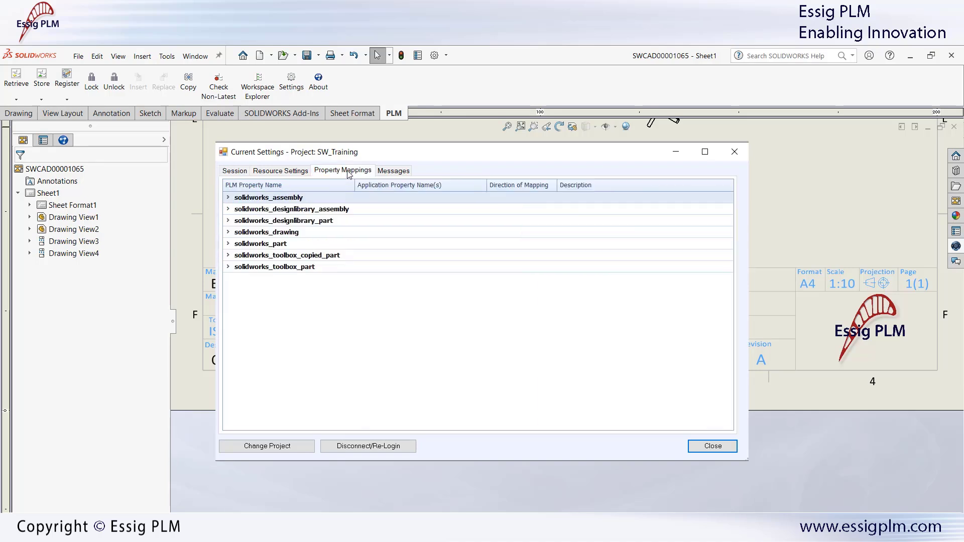
{"action": "left_click", "coordinate": [286, 173]}
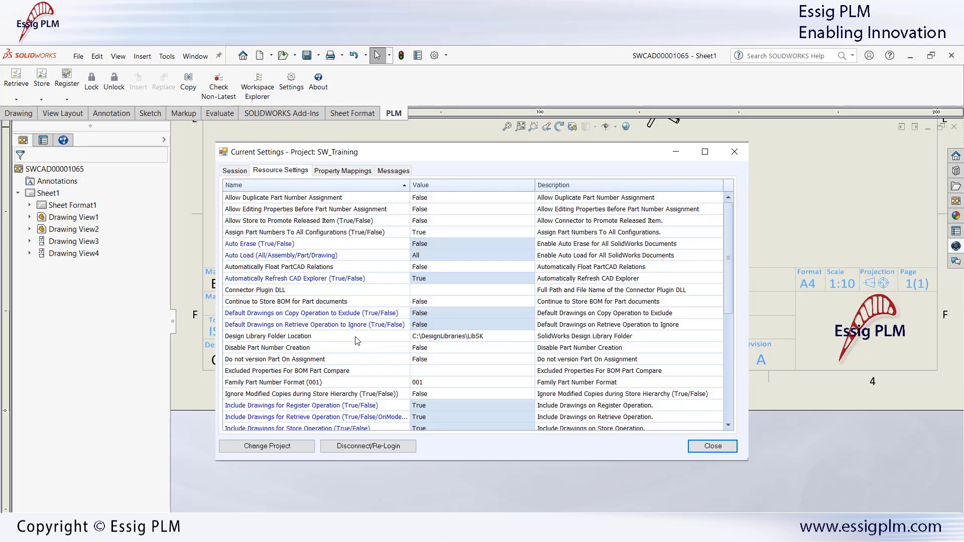
Review the full list of SW_Training resource settings and check the True/False choices for Auto Erase
{"action": "scroll", "coordinate": [361, 370], "scroll_direction": "down", "scroll_amount": 6}
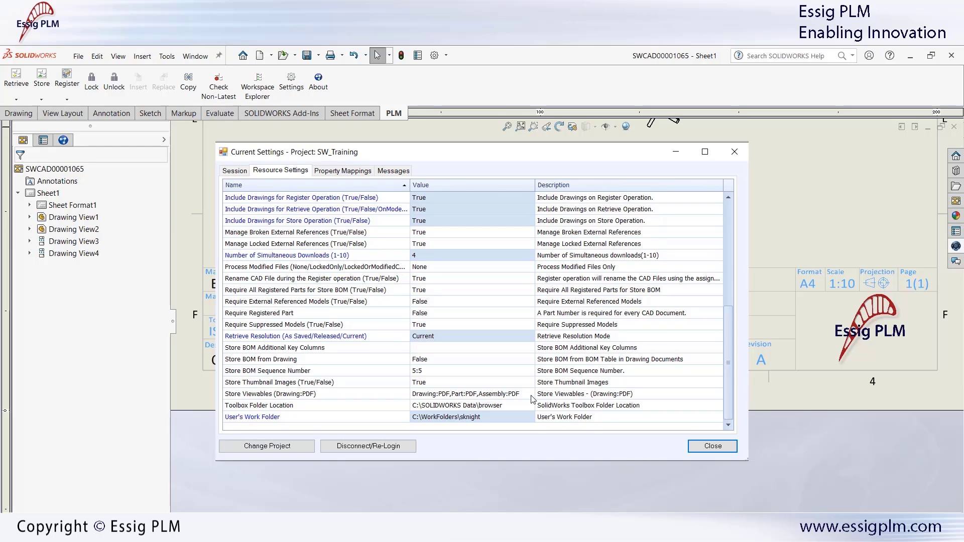
{"action": "scroll", "coordinate": [502, 365], "scroll_direction": "up", "scroll_amount": 6}
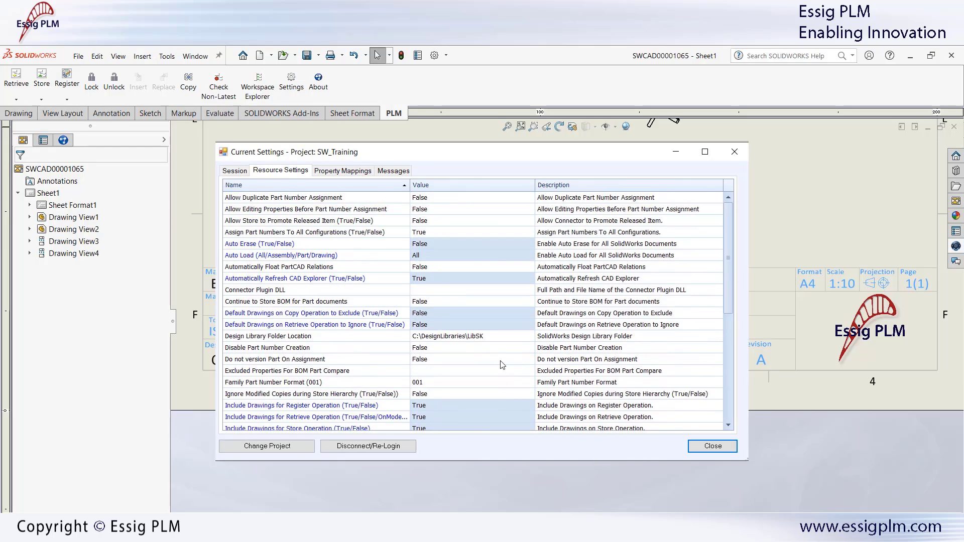
{"action": "left_click", "coordinate": [496, 244]}
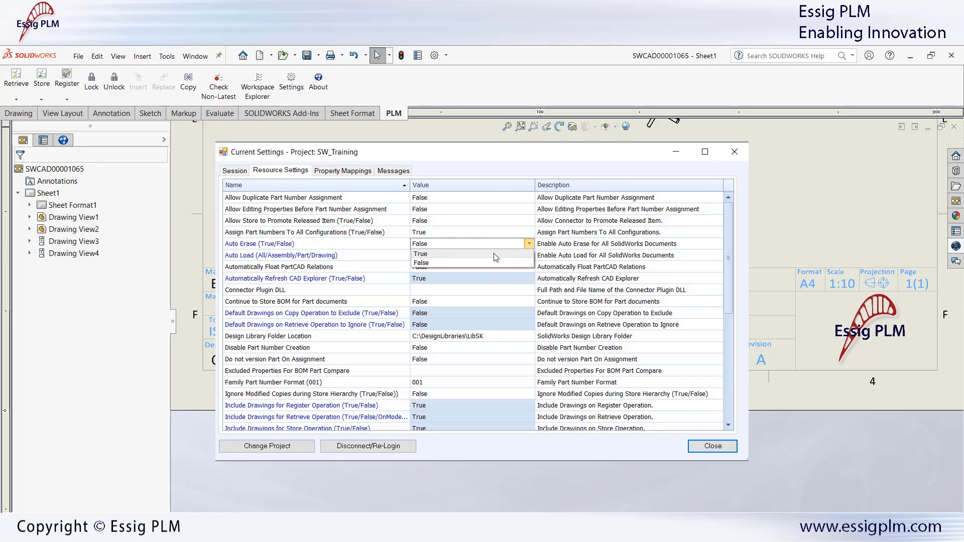
{"action": "left_click", "coordinate": [496, 255]}
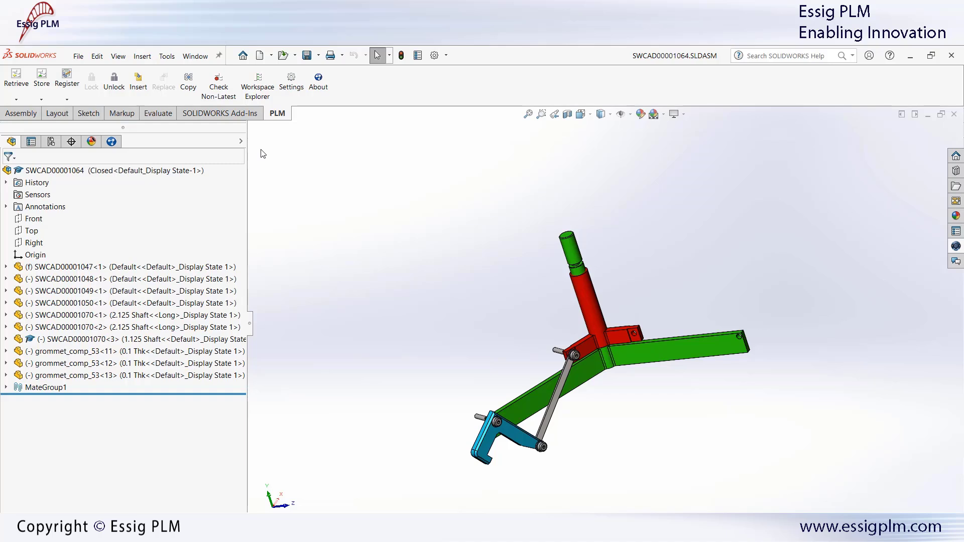
Open the Workspace Explorer, widen the Thumbnail column, check the status indicators of the work folder files, and close it
{"action": "left_click", "coordinate": [258, 83]}
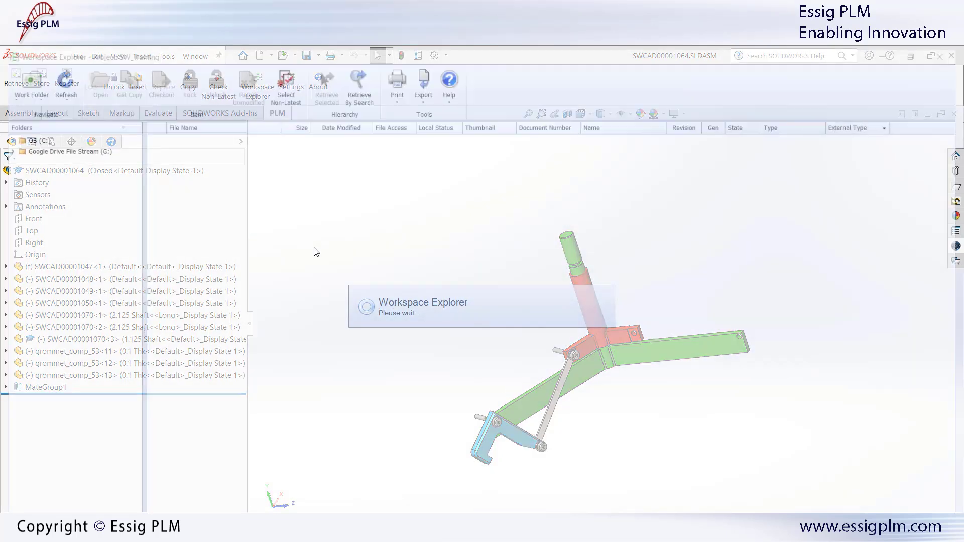
{"action": "left_click_drag", "start_coordinate": [509, 123], "coordinate": [532, 123]}
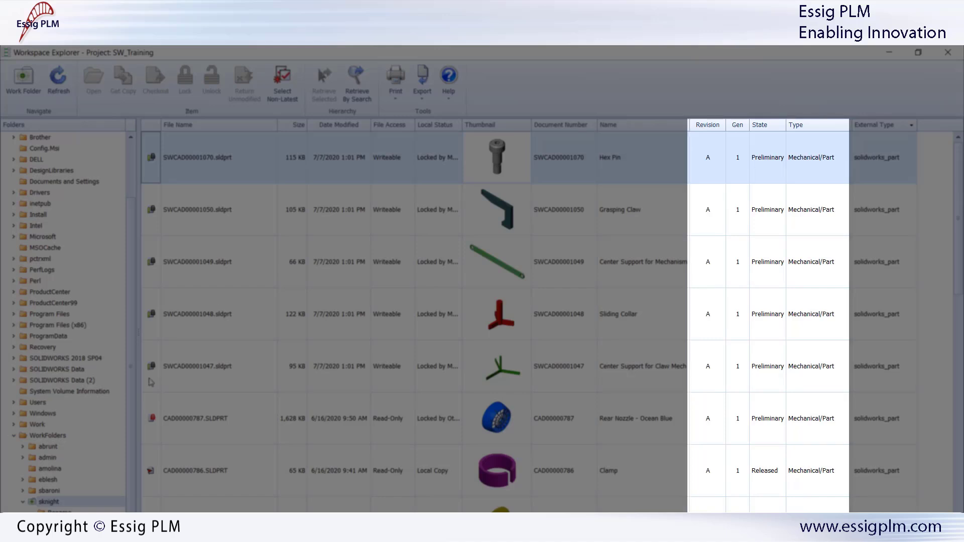
{"action": "mouse_move", "coordinate": [154, 370]}
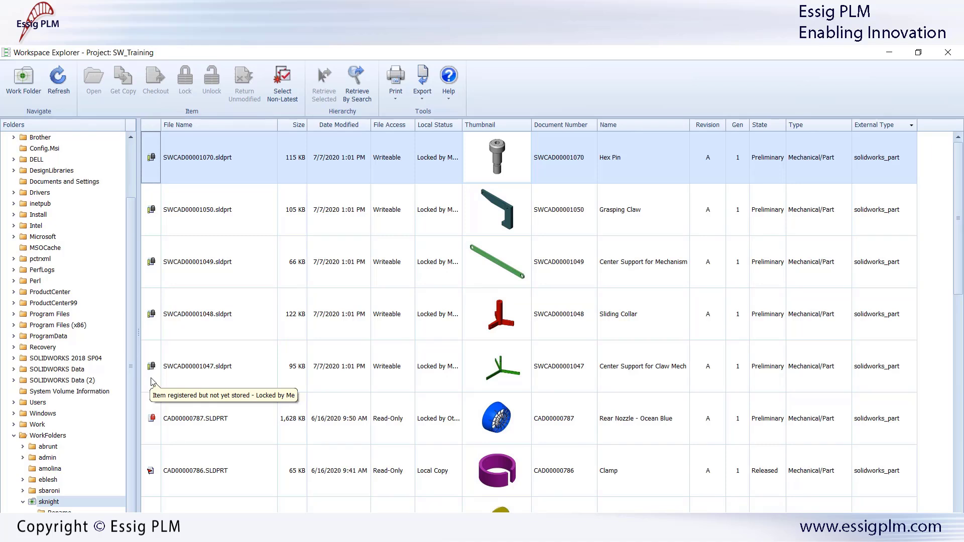
{"action": "mouse_move", "coordinate": [154, 423]}
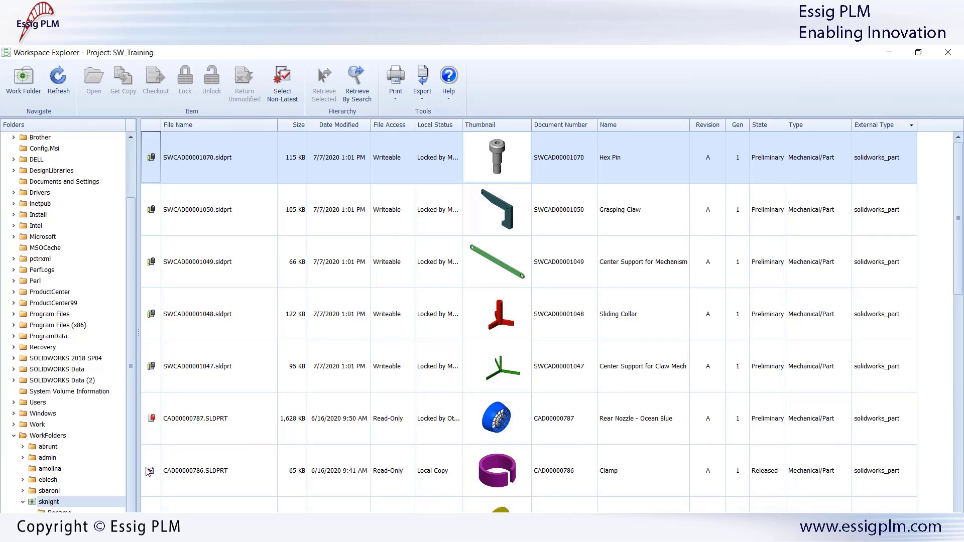
{"action": "mouse_move", "coordinate": [151, 474]}
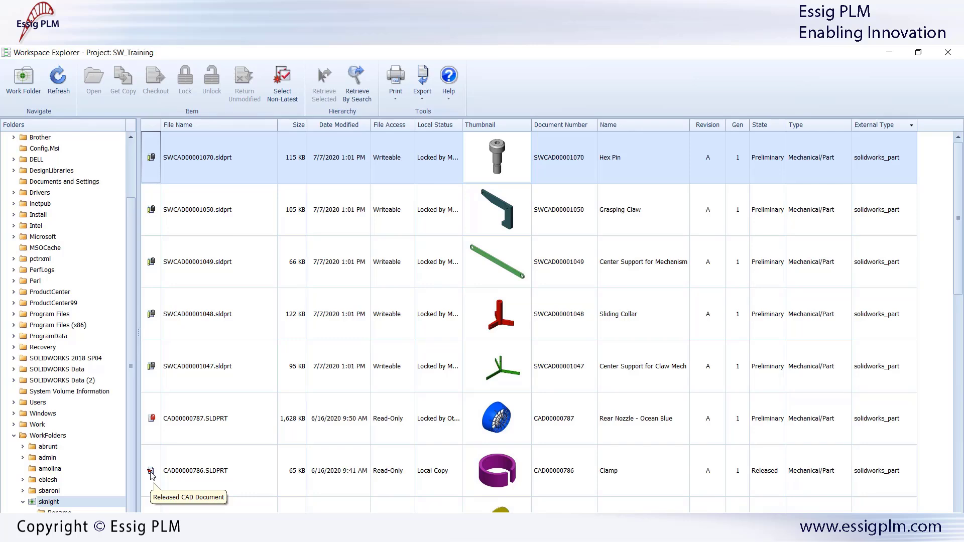
{"action": "left_click", "coordinate": [948, 52]}
Show the PLM information of the open assembly's files beside the model and widen that pane
{"action": "left_click", "coordinate": [111, 142]}
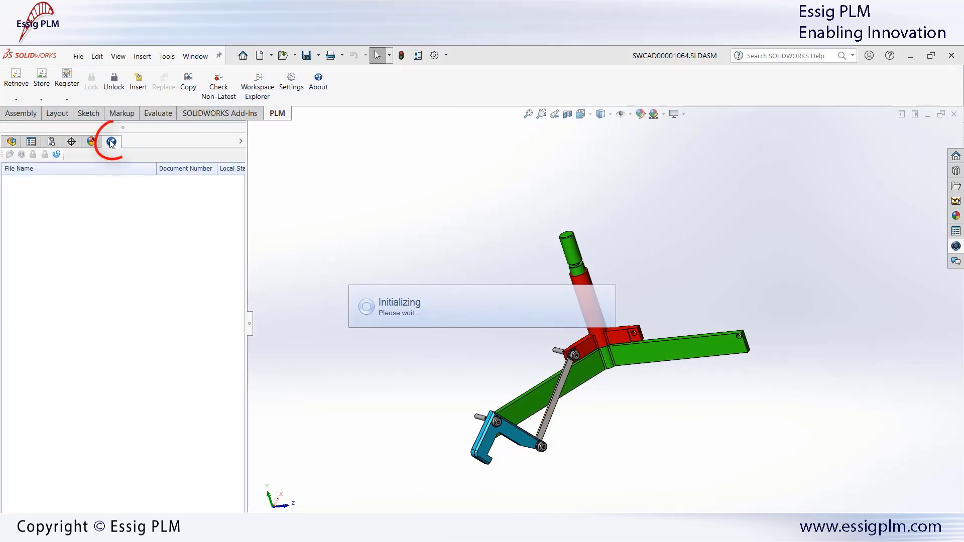
{"action": "left_click_drag", "start_coordinate": [248, 206], "coordinate": [712, 214]}
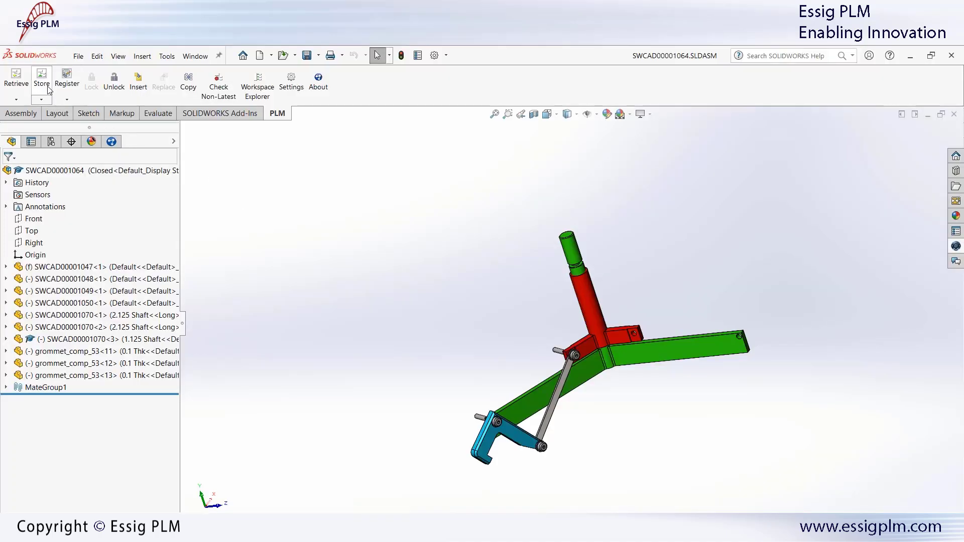
Open the claw assembly for storing in PLM and choose a manufacturing method for the Center Support for Claw Mech part
{"action": "left_click", "coordinate": [44, 86]}
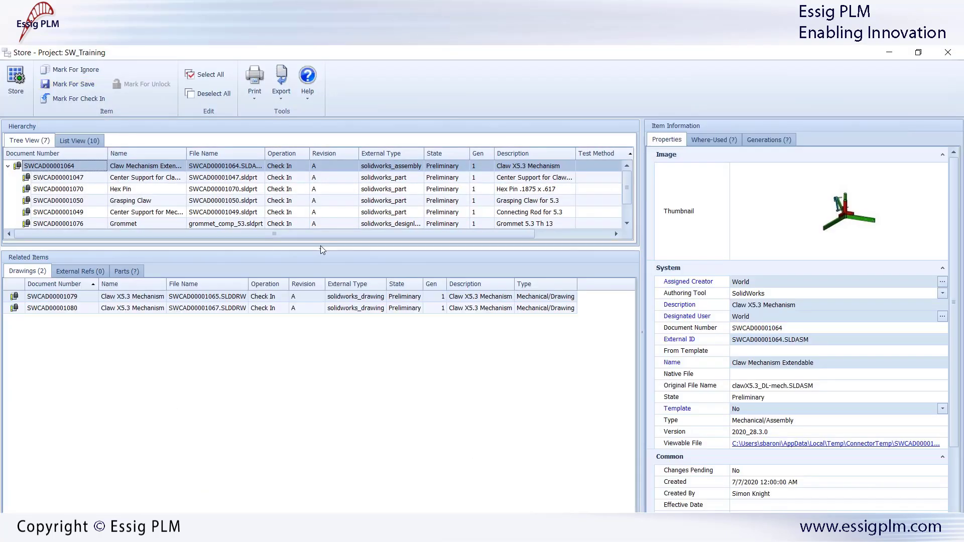
{"action": "left_click_drag", "start_coordinate": [320, 247], "coordinate": [310, 329]}
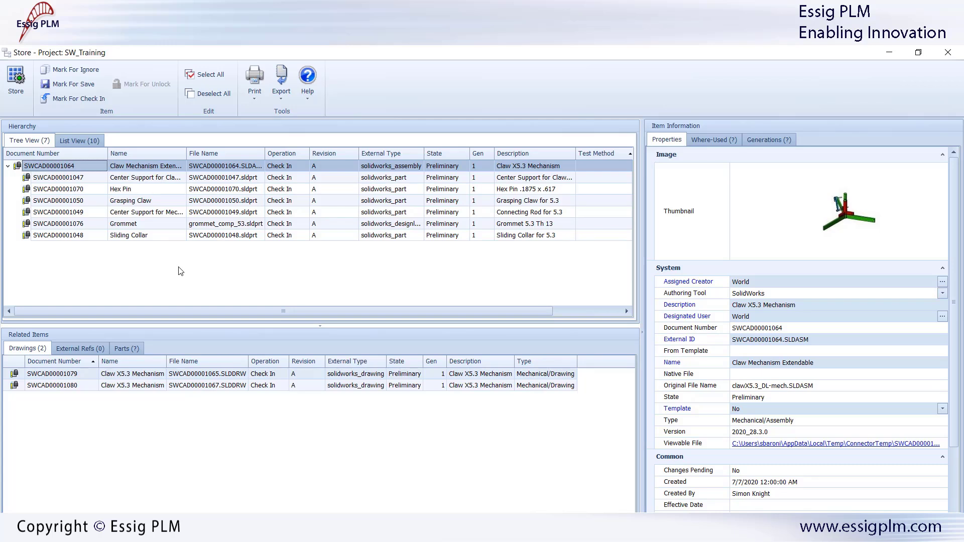
{"action": "left_click", "coordinate": [169, 178]}
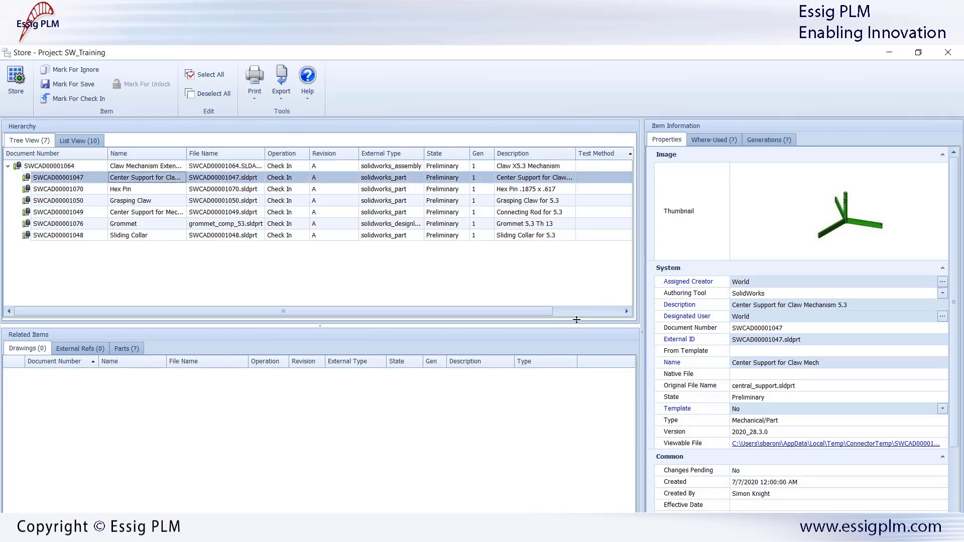
{"action": "scroll", "coordinate": [815, 392], "scroll_direction": "down", "scroll_amount": 3}
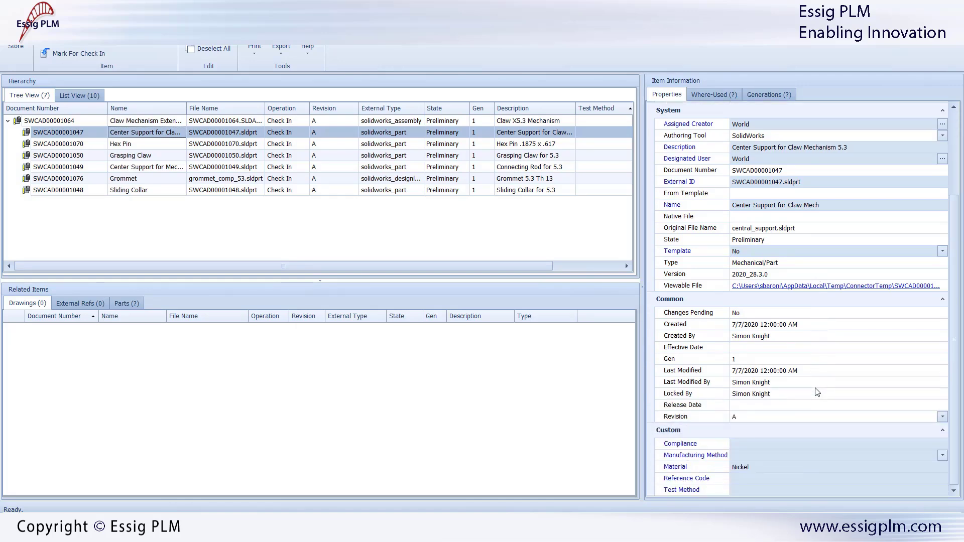
{"action": "left_click", "coordinate": [943, 455]}
{"action": "left_click", "coordinate": [897, 474]}
{"action": "left_click_drag", "start_coordinate": [953, 289], "coordinate": [954, 171]}
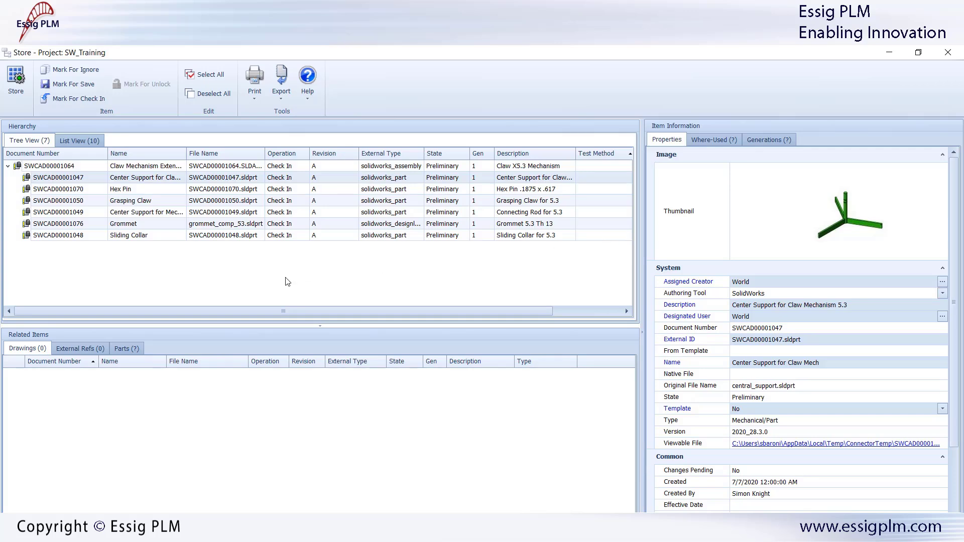
Sort the flat list of items by external type and by descending name, and check the operations offered for Sliding Collar
{"action": "left_click", "coordinate": [79, 141]}
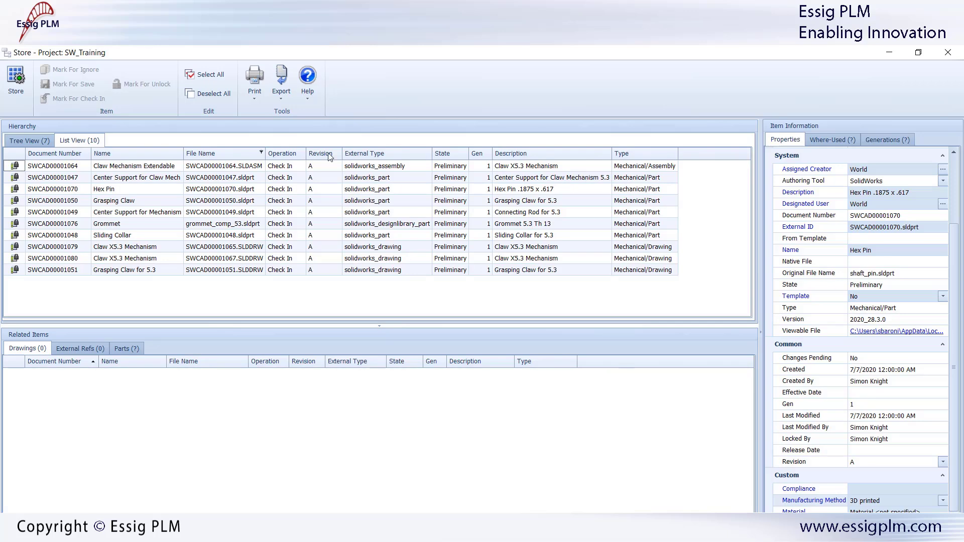
{"action": "left_click", "coordinate": [372, 153]}
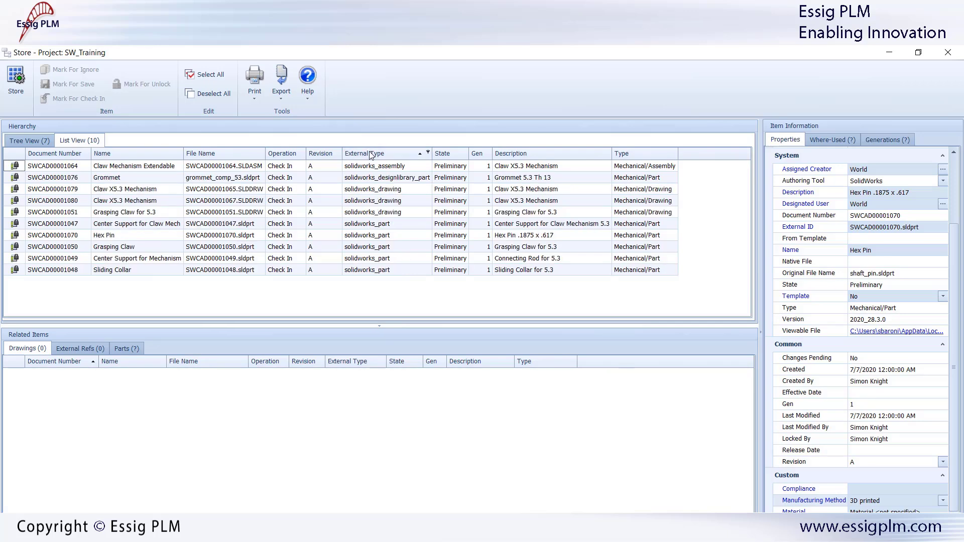
{"action": "left_click", "coordinate": [372, 153]}
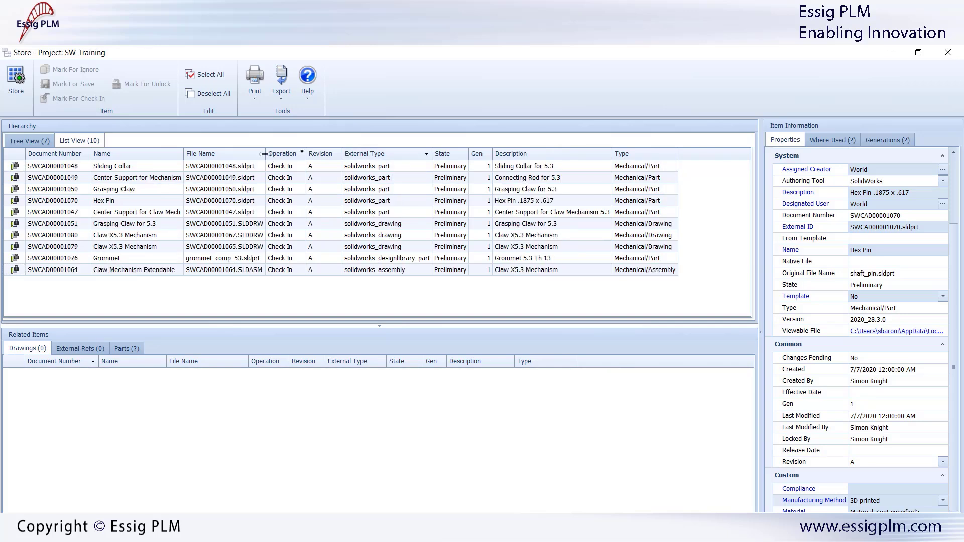
{"action": "left_click", "coordinate": [155, 155]}
{"action": "left_click", "coordinate": [155, 156]}
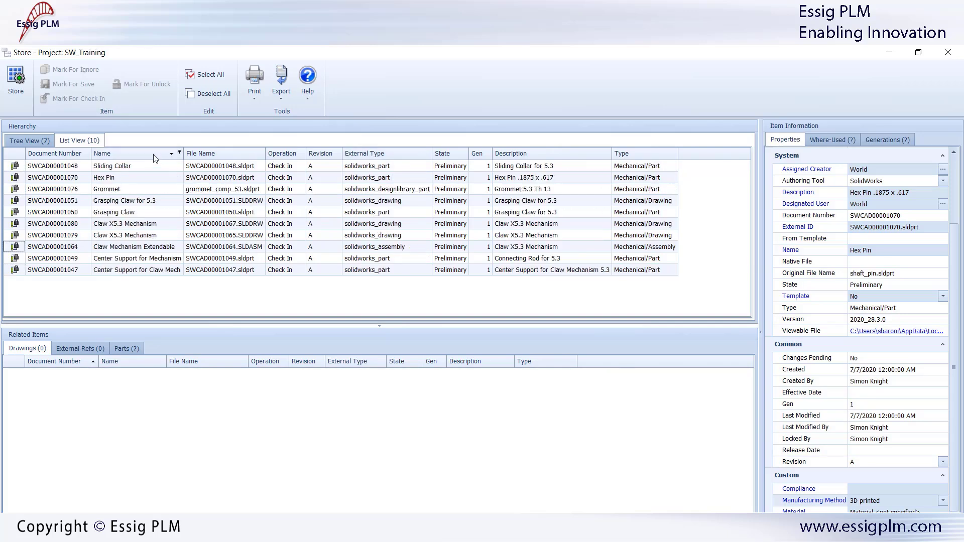
{"action": "right_click", "coordinate": [278, 167]}
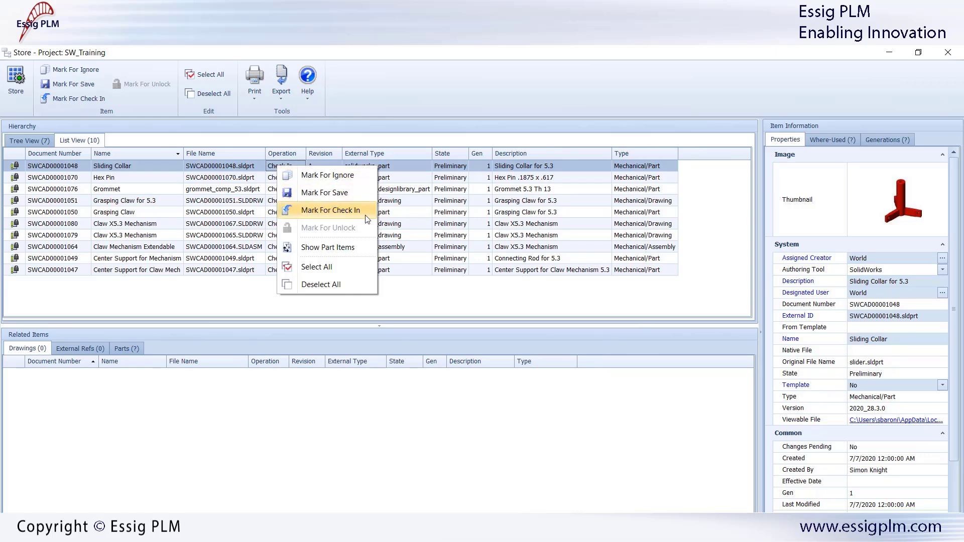
{"action": "left_click", "coordinate": [412, 298]}
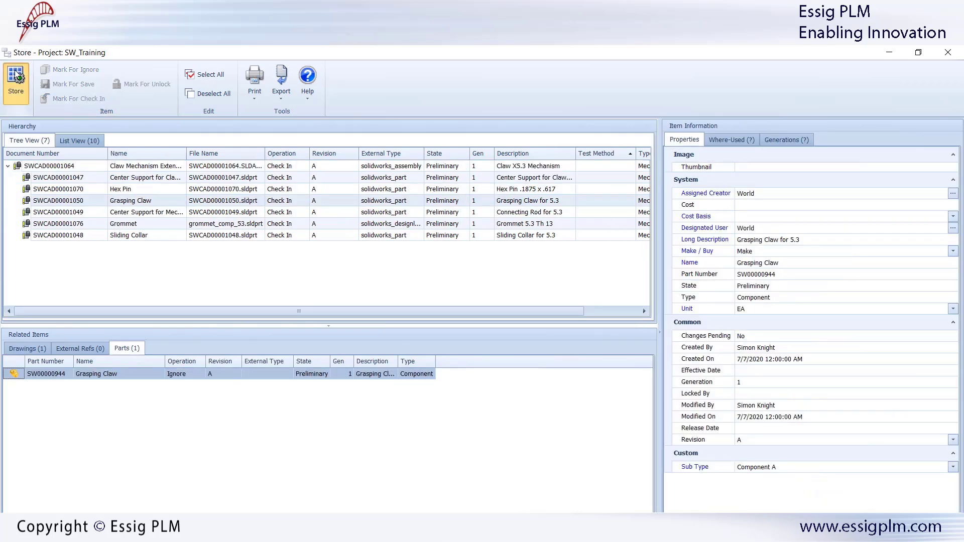
Store the assembly's CAD documents in PLM and continue with the Store BOM operation
{"action": "left_click", "coordinate": [16, 81]}
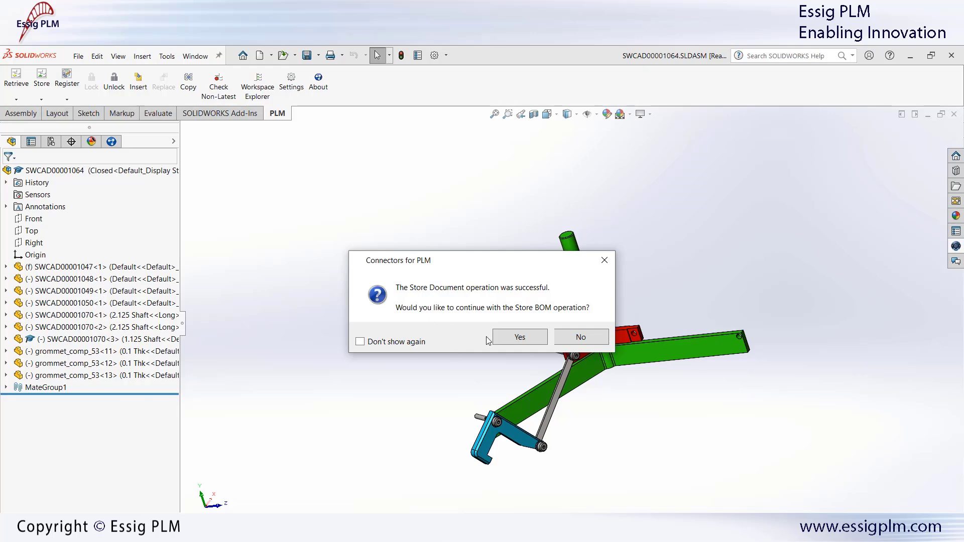
{"action": "left_click", "coordinate": [504, 341]}
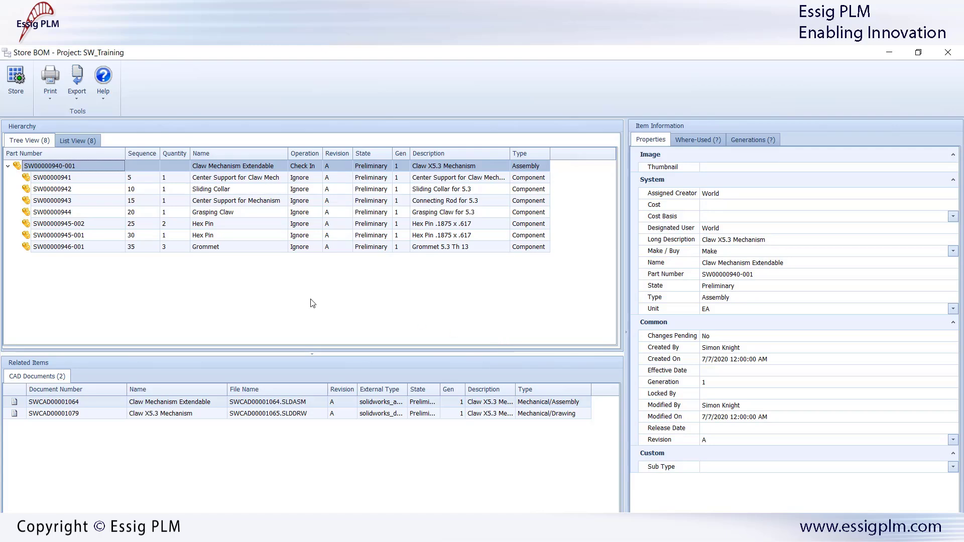
Check the BOM parts sorted by operation, and store the BOM from the hierarchy view
{"action": "left_click", "coordinate": [73, 141]}
{"action": "left_click", "coordinate": [190, 154]}
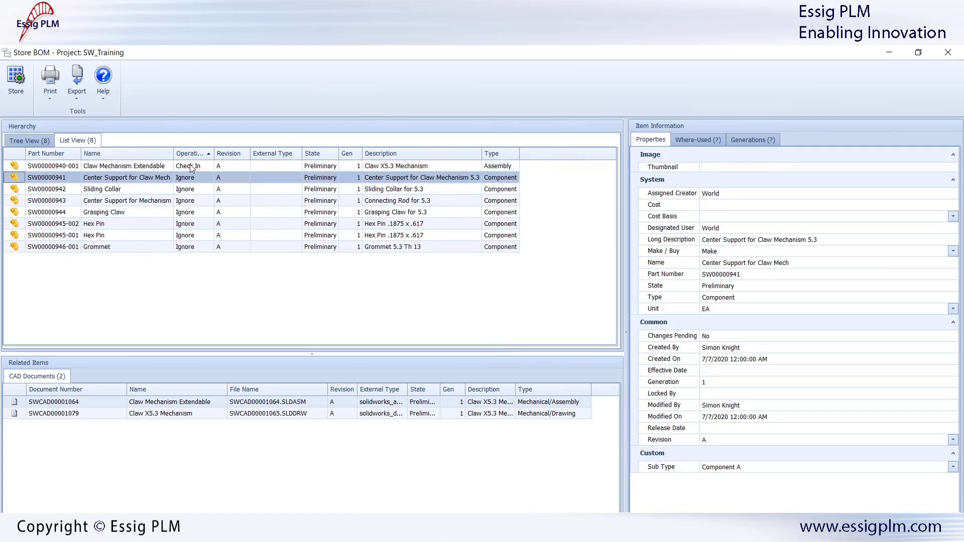
{"action": "left_click", "coordinate": [190, 166]}
{"action": "left_click", "coordinate": [29, 141]}
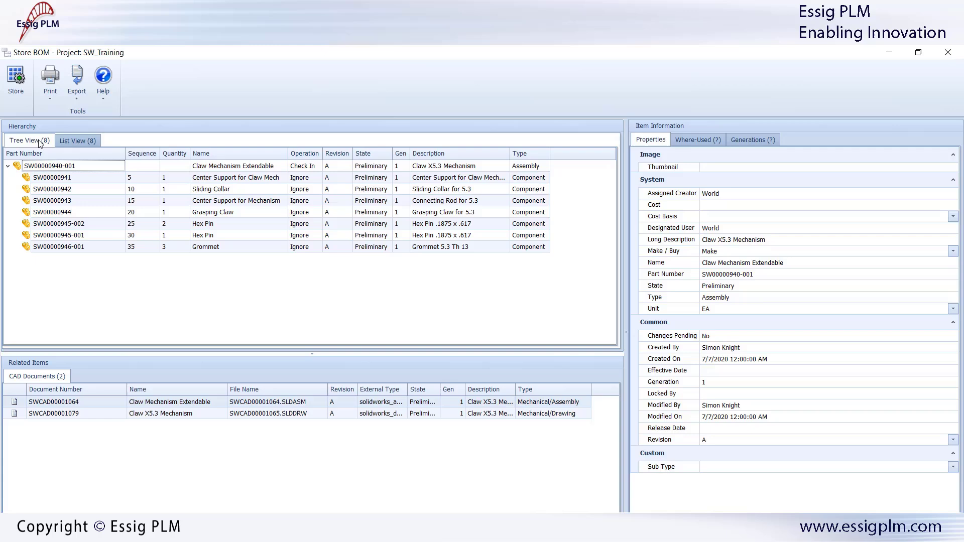
{"action": "left_click", "coordinate": [21, 80]}
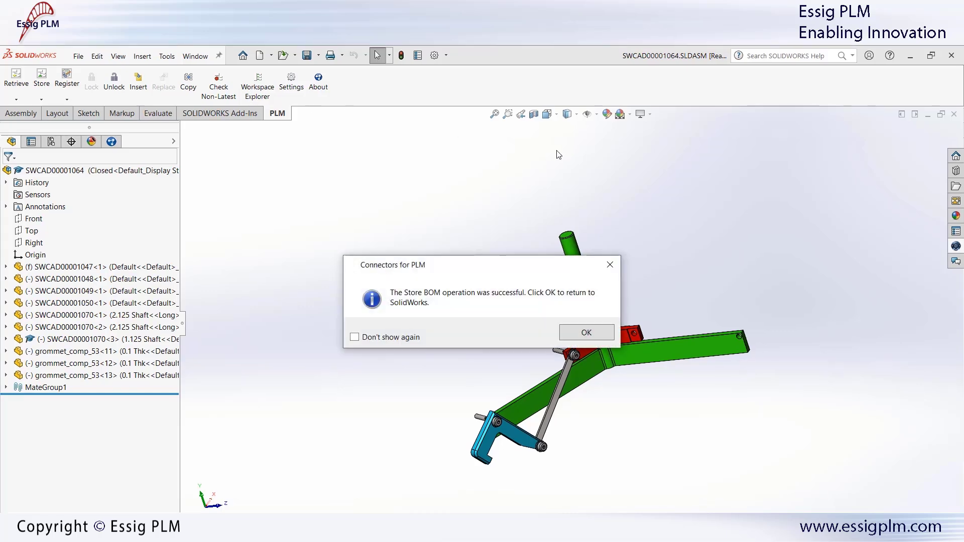
{"action": "left_click", "coordinate": [583, 334]}
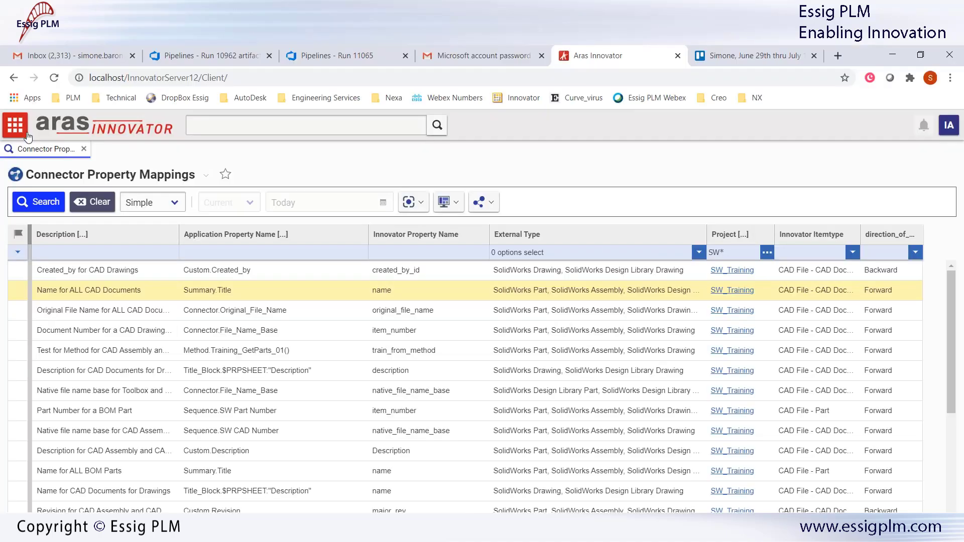
Switch to Aras Innovator and search the Parts for part numbers matching SW*
{"action": "left_click", "coordinate": [25, 134]}
{"action": "left_click", "coordinate": [47, 205]}
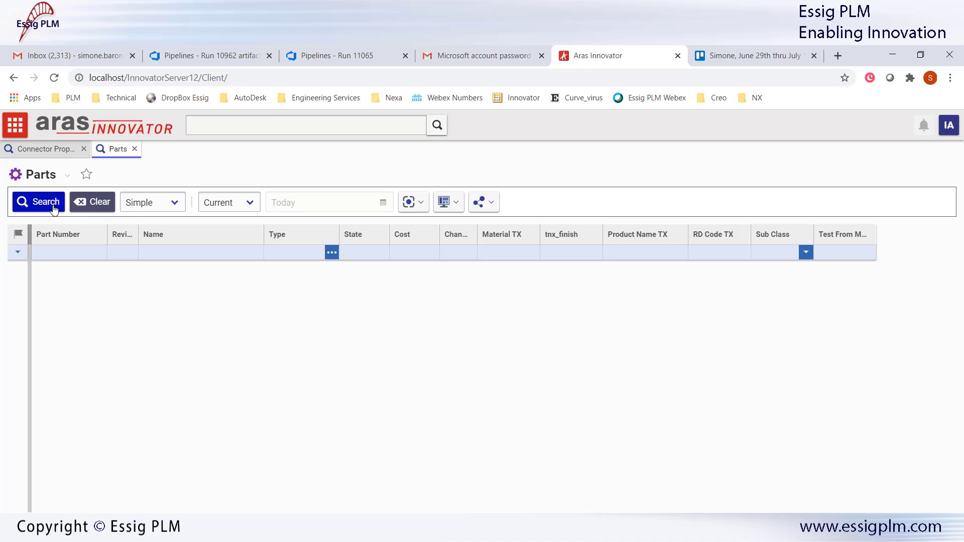
{"action": "left_click", "coordinate": [50, 251]}
{"action": "type", "text": "SW*"}
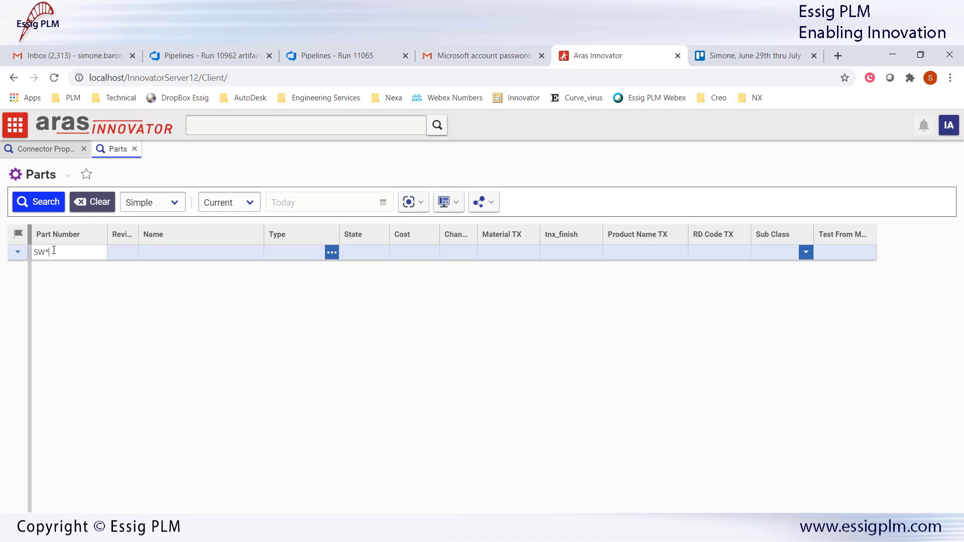
{"action": "left_click", "coordinate": [39, 203]}
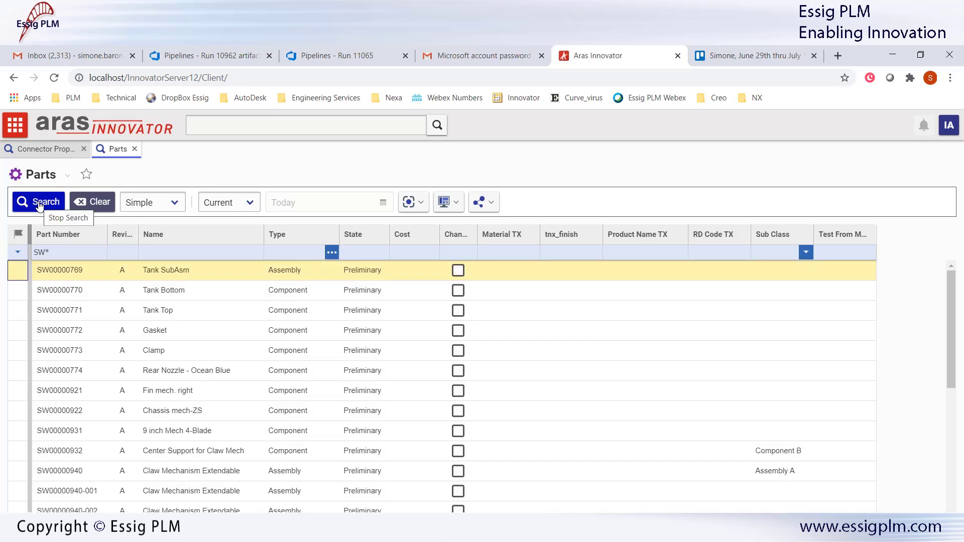
{"action": "scroll", "coordinate": [97, 316], "scroll_direction": "down", "scroll_amount": 3}
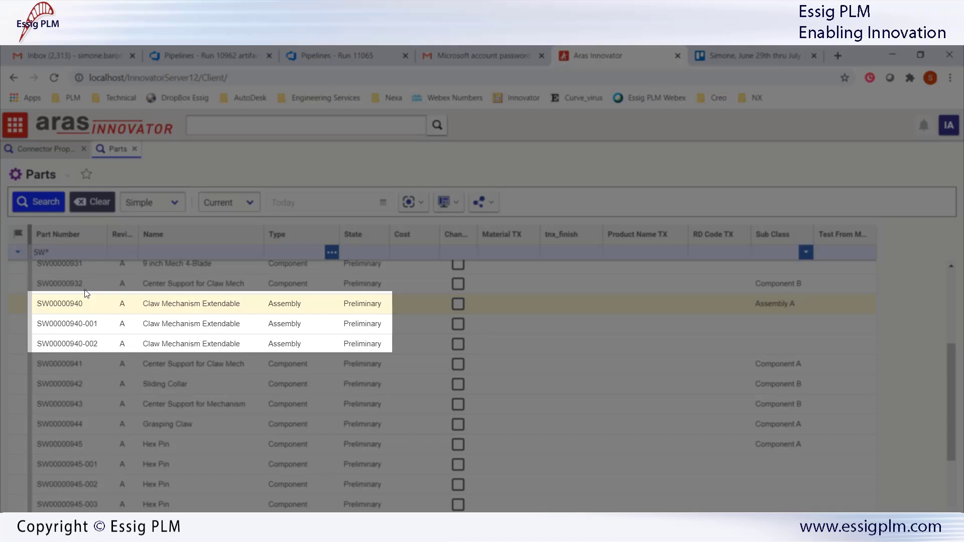
{"action": "left_click", "coordinate": [90, 303]}
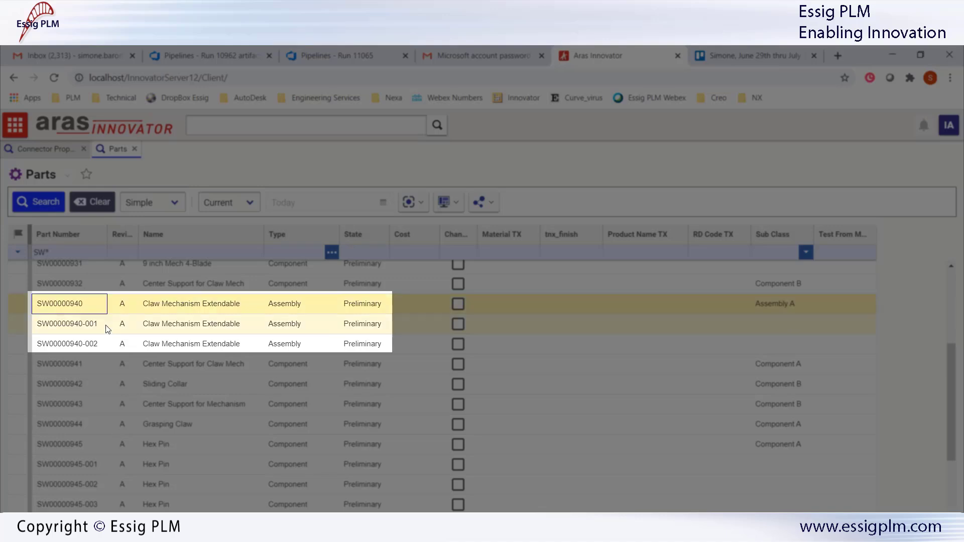
{"action": "double_click", "coordinate": [107, 327]}
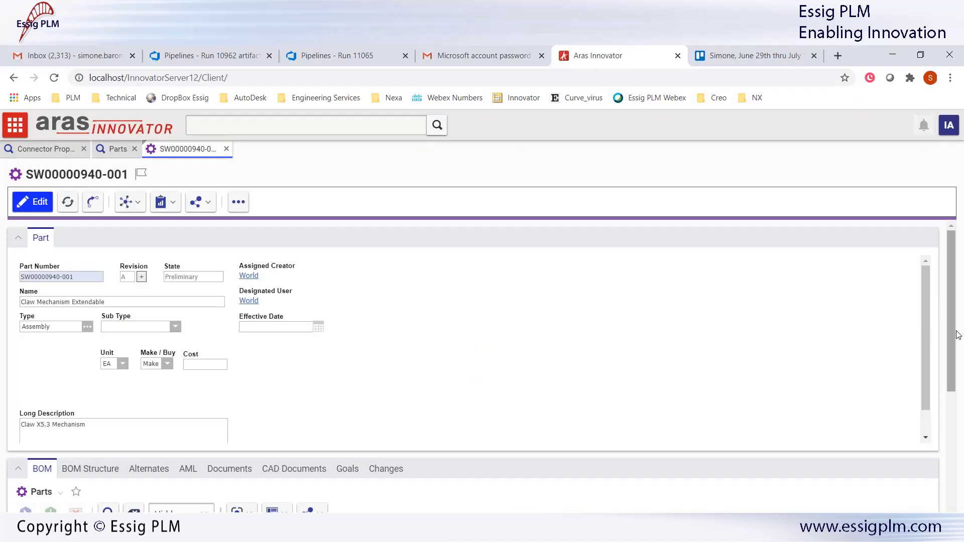
{"action": "scroll", "coordinate": [703, 380], "scroll_direction": "down", "scroll_amount": 4}
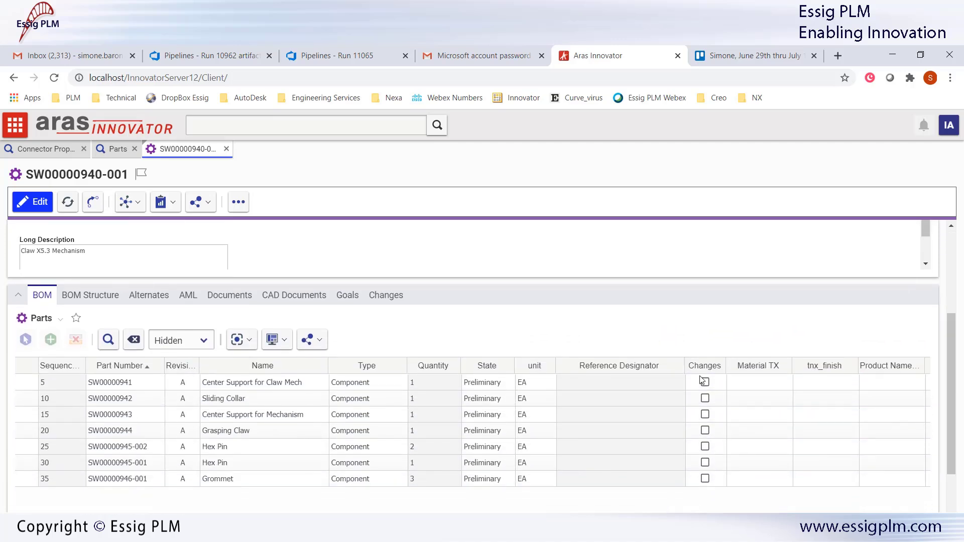
Examine the claw mechanism part's BOM structure, and view its multilevel BOM report and close it
{"action": "left_click", "coordinate": [95, 302]}
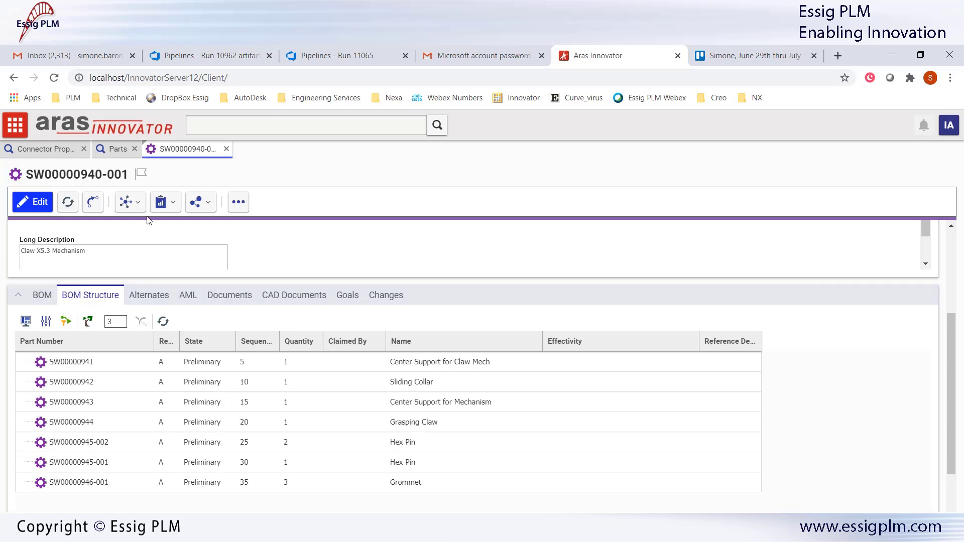
{"action": "left_click", "coordinate": [162, 202]}
{"action": "left_click", "coordinate": [176, 222]}
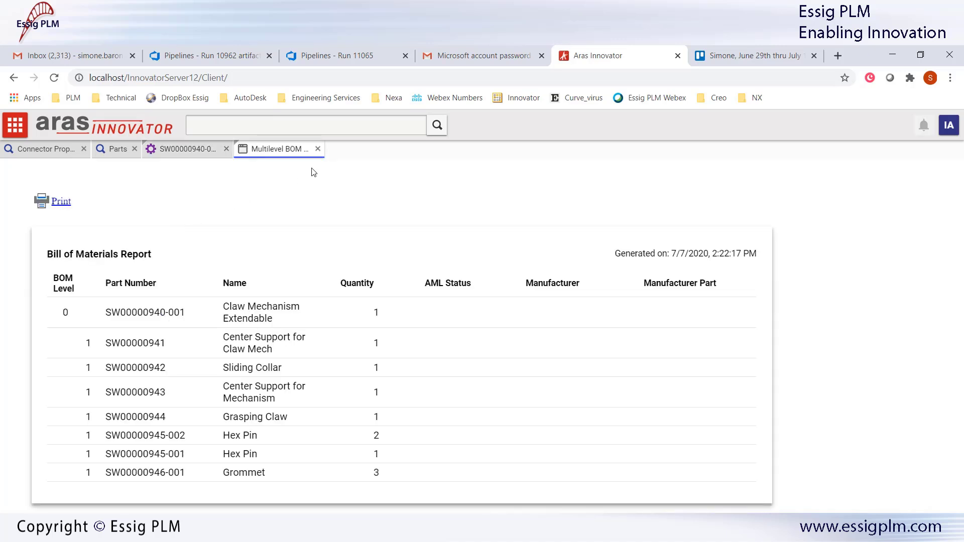
{"action": "left_click", "coordinate": [318, 149]}
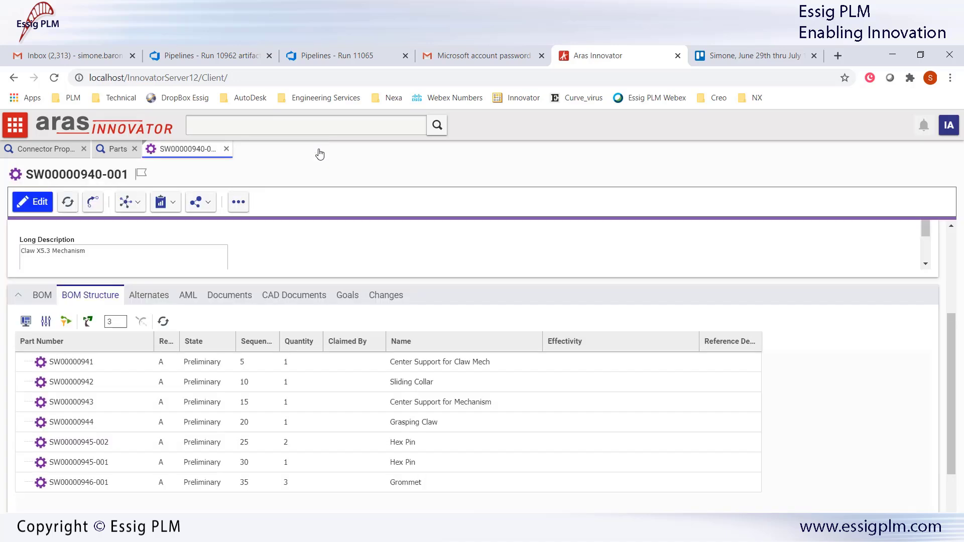
Open the part's CAD document SWCAD00001064, and examine its structure and viewable PDF file
{"action": "left_click", "coordinate": [280, 302]}
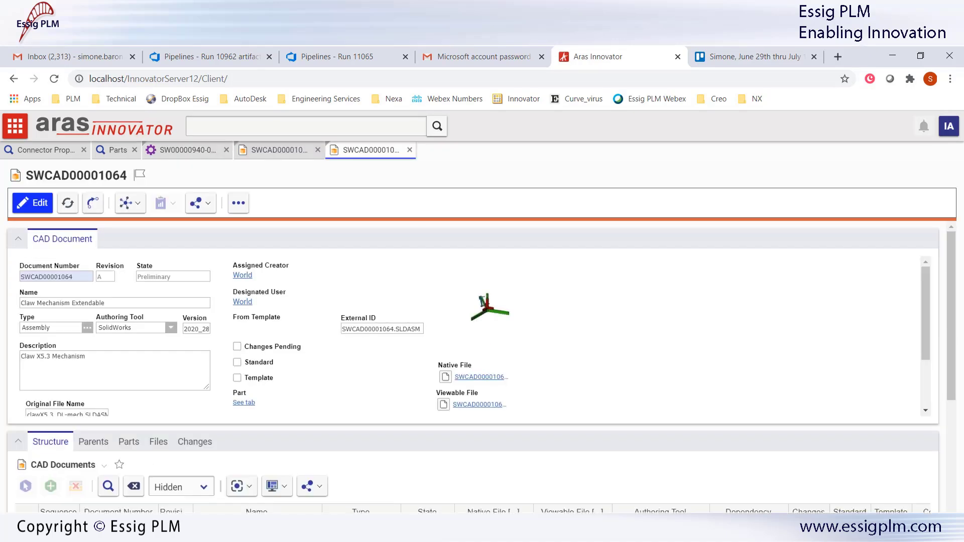
{"action": "scroll", "coordinate": [950, 313], "scroll_direction": "down", "scroll_amount": 2}
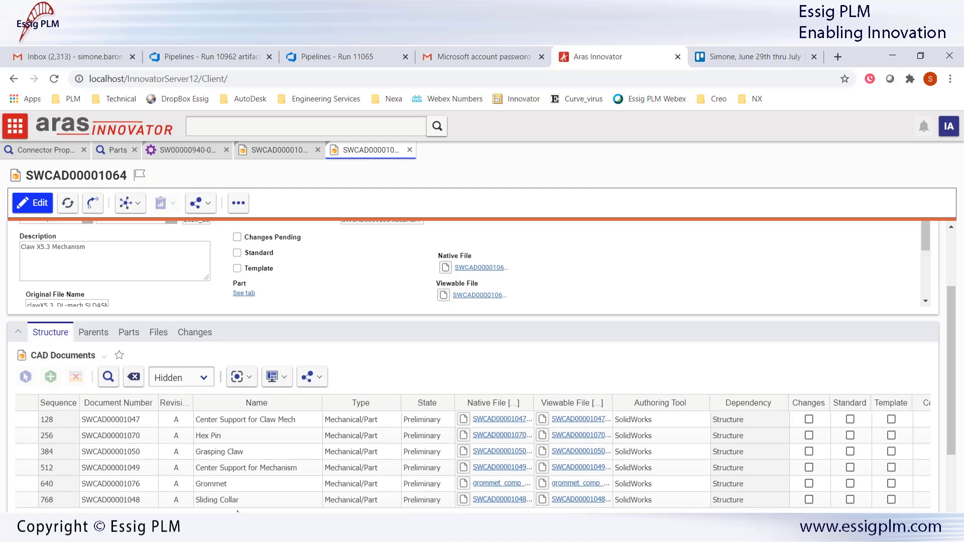
{"action": "scroll", "coordinate": [895, 310], "scroll_direction": "up", "scroll_amount": 2}
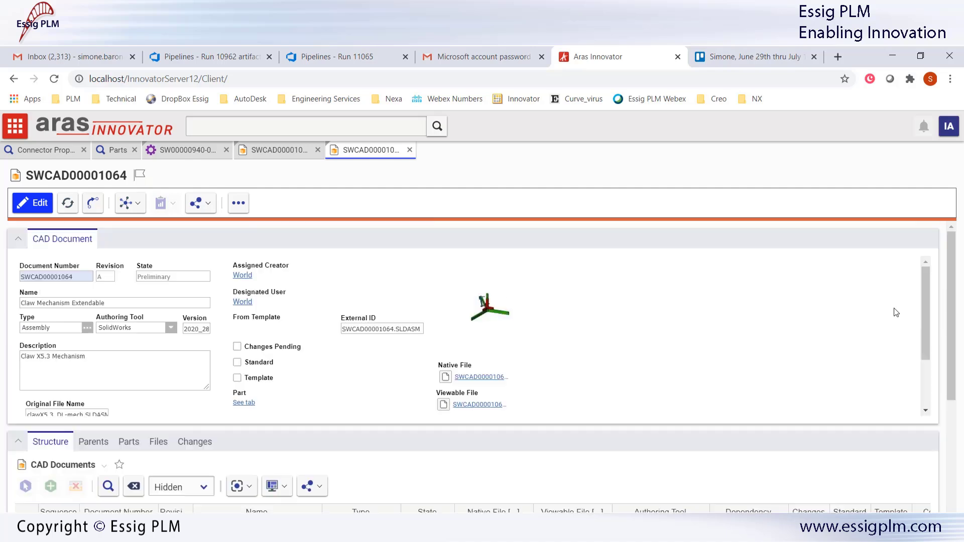
{"action": "left_click", "coordinate": [478, 405]}
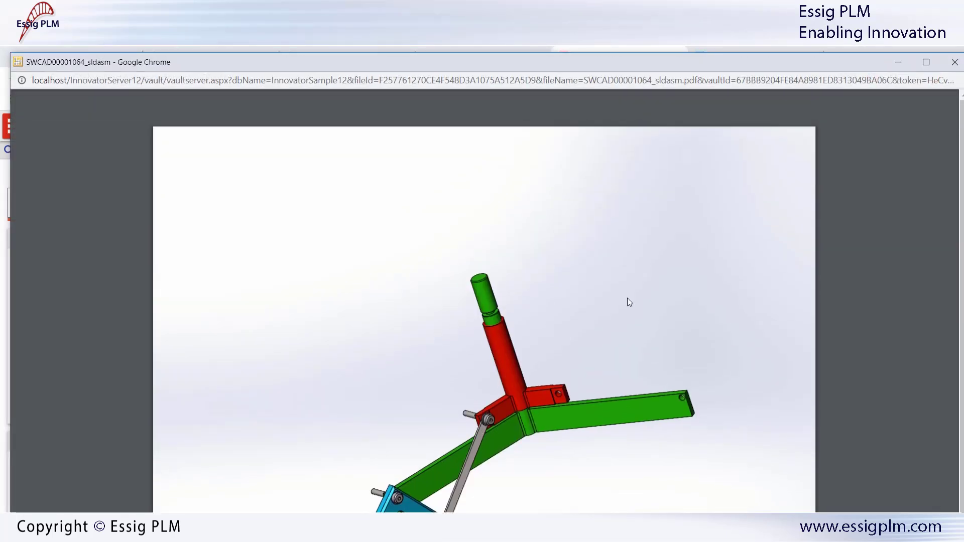
{"action": "left_click", "coordinate": [957, 62]}
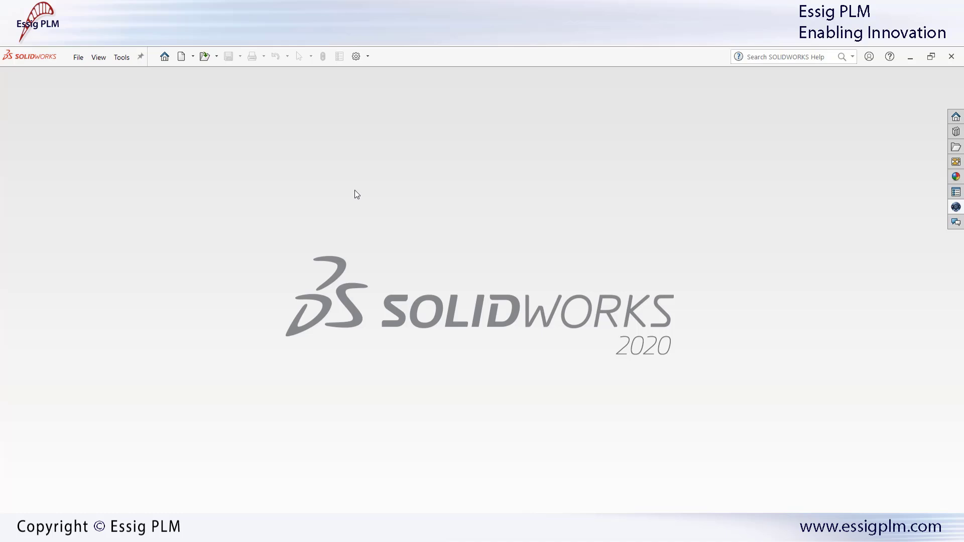
Switch to SOLIDWORKS, start the PLM Copy operation, and search for documents with names matching *mech*
{"action": "left_click", "coordinate": [122, 58]}
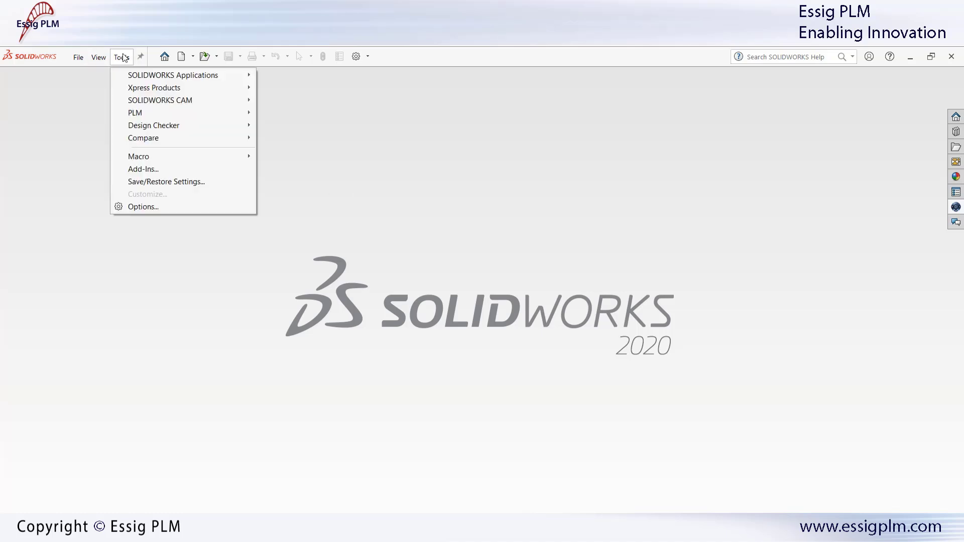
{"action": "mouse_move", "coordinate": [126, 114]}
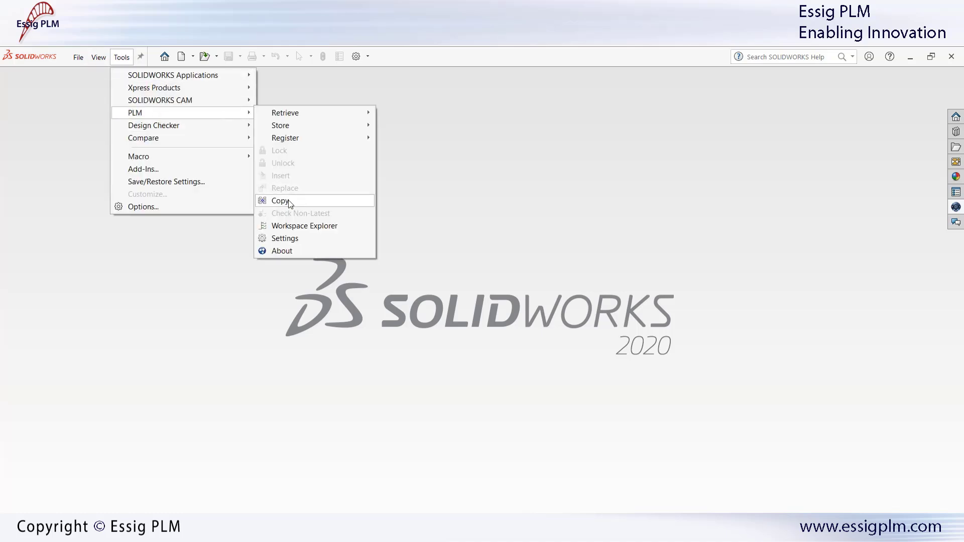
{"action": "left_click", "coordinate": [300, 202]}
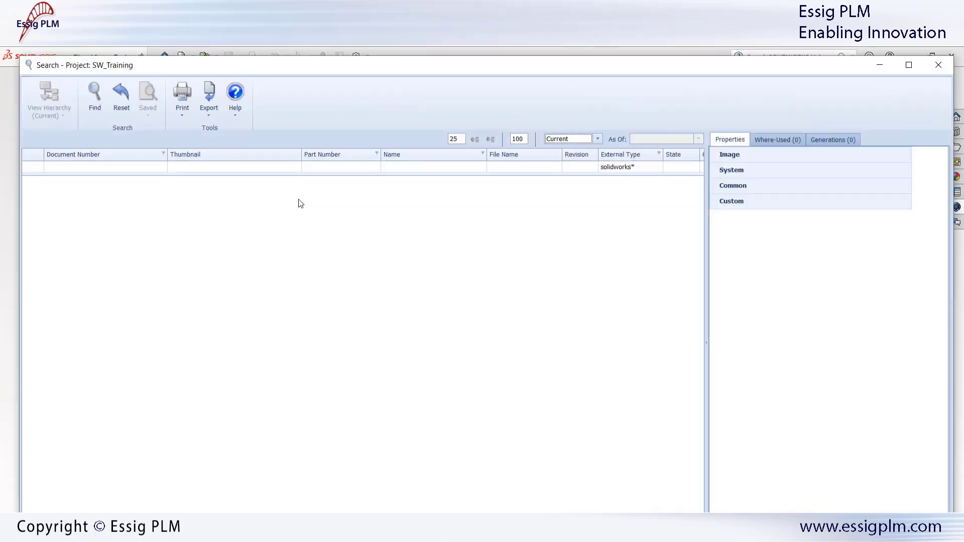
{"action": "left_click", "coordinate": [398, 164]}
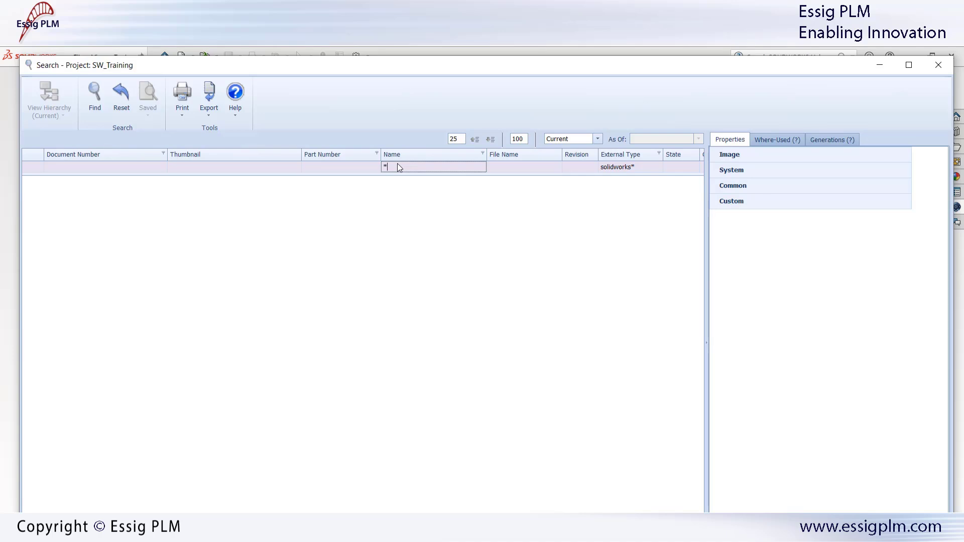
{"action": "type", "text": "*mech*"}
{"action": "left_click", "coordinate": [96, 101]}
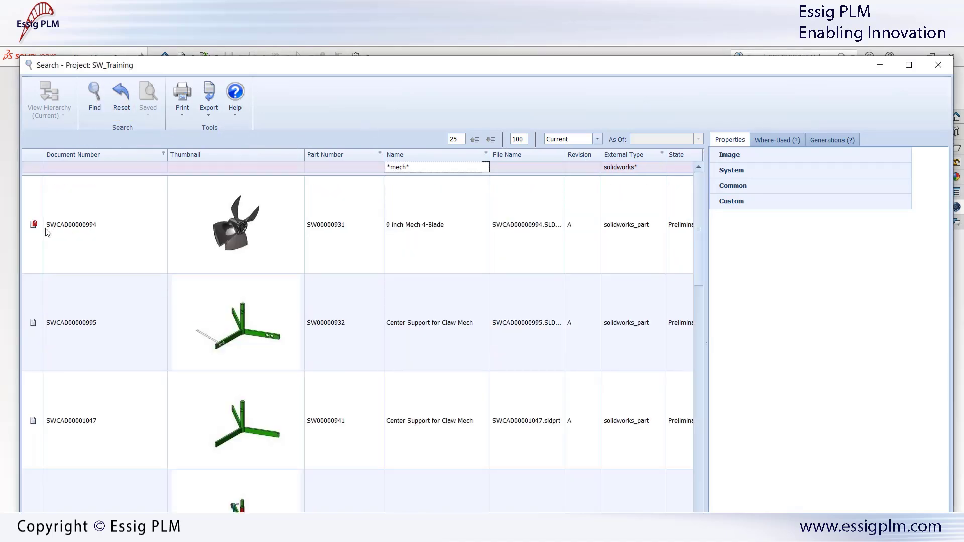
Select the Claw Mechanism Extendable assembly and add the Manufacturing Method column to the search results
{"action": "mouse_move", "coordinate": [35, 227]}
{"action": "scroll", "coordinate": [125, 439], "scroll_direction": "down", "scroll_amount": 1}
{"action": "left_click", "coordinate": [133, 425]}
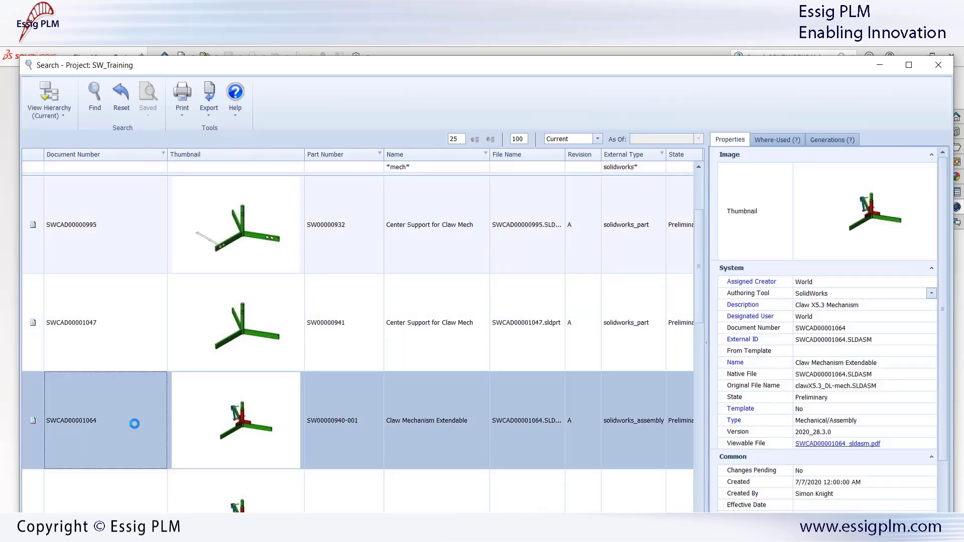
{"action": "right_click", "coordinate": [650, 155]}
{"action": "left_click", "coordinate": [685, 258]}
{"action": "double_click", "coordinate": [655, 502]}
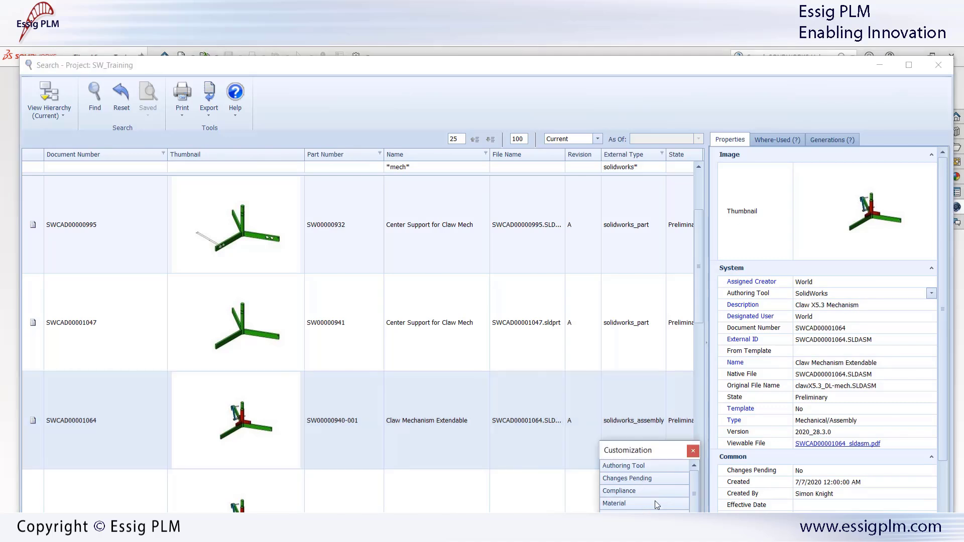
{"action": "left_click", "coordinate": [693, 451]}
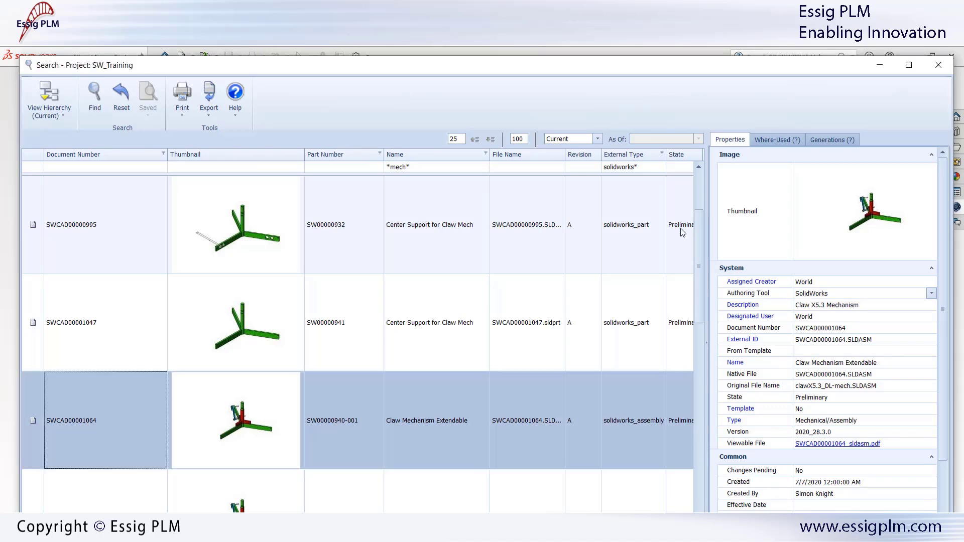
Widen the results grid, and place the Manufacturing Method column after Revision, sorted in descending order
{"action": "left_click_drag", "start_coordinate": [708, 218], "coordinate": [836, 210]}
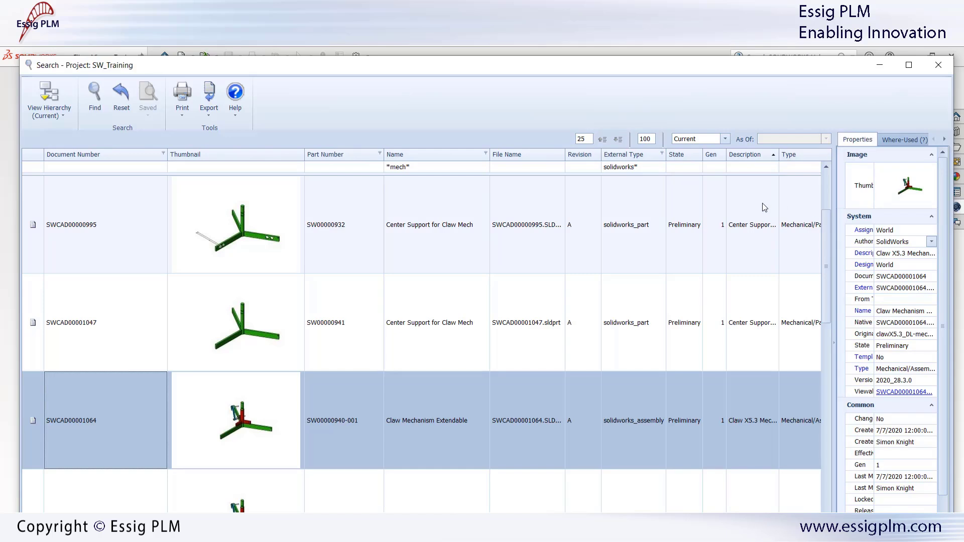
{"action": "left_click_drag", "start_coordinate": [698, 523], "coordinate": [803, 522]}
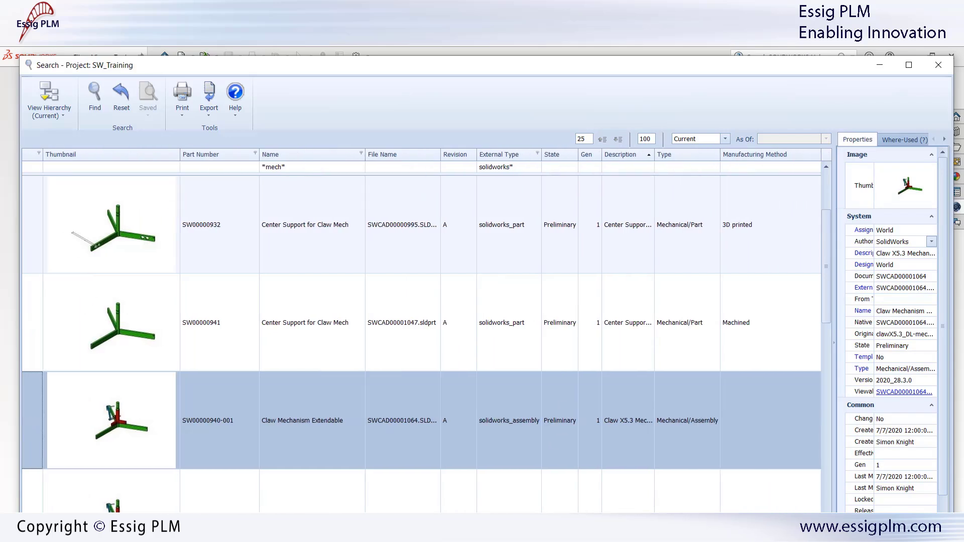
{"action": "left_click_drag", "start_coordinate": [751, 158], "coordinate": [484, 153]}
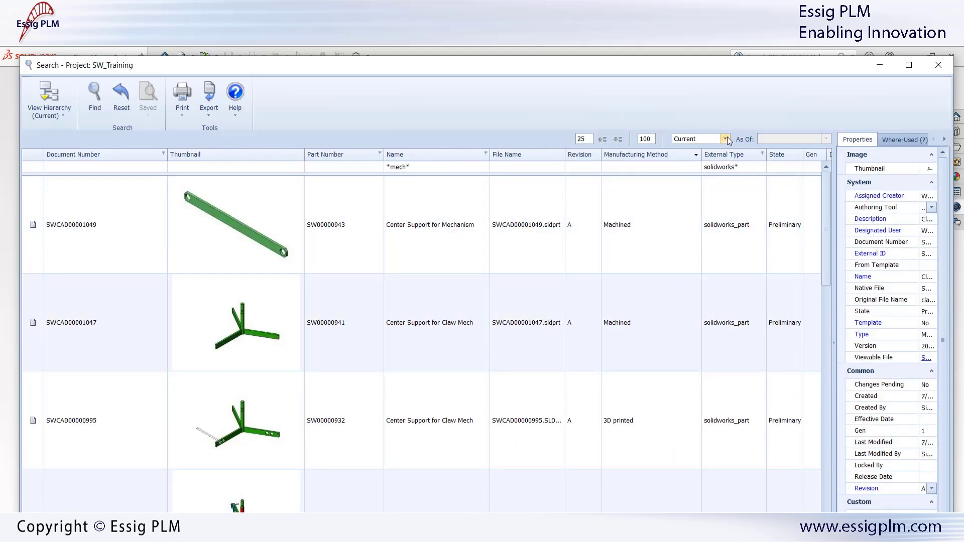
Try the Effective version filter with its As Of date calendar, and return to Current
{"action": "left_click", "coordinate": [726, 139]}
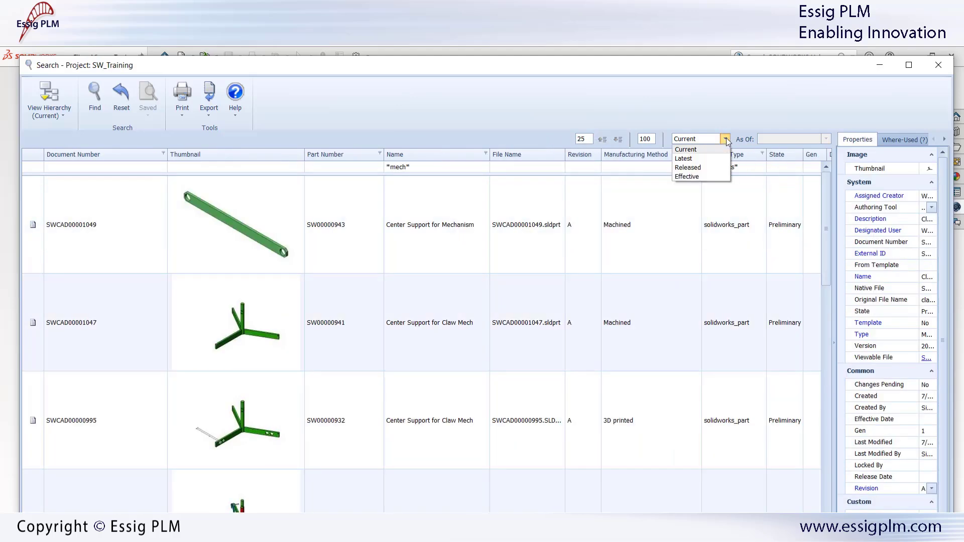
{"action": "left_click", "coordinate": [712, 177]}
{"action": "left_click", "coordinate": [825, 139]}
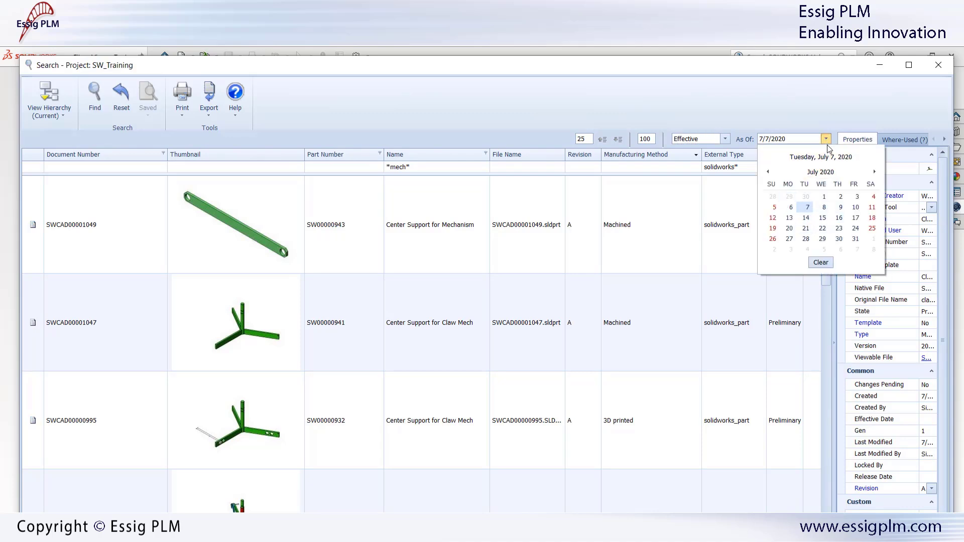
{"action": "left_click", "coordinate": [826, 140]}
{"action": "scroll", "coordinate": [306, 243], "scroll_direction": "down", "scroll_amount": 3}
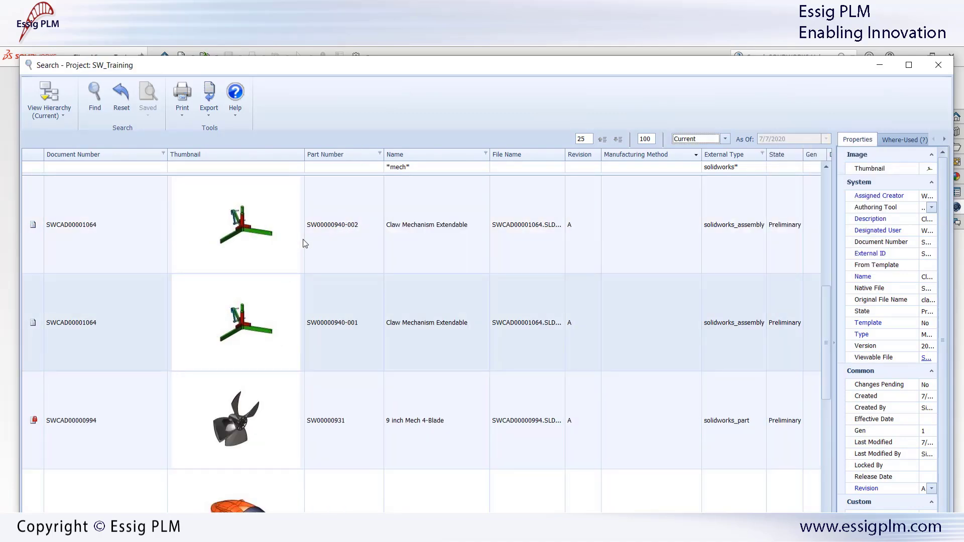
{"action": "left_click", "coordinate": [125, 323]}
{"action": "left_click", "coordinate": [52, 96]}
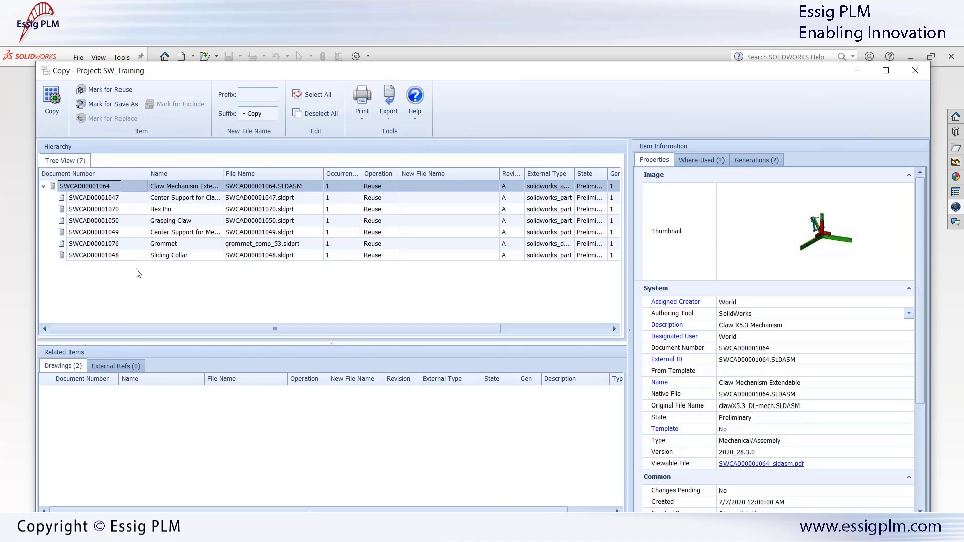
Mark the top-level assembly for Save As with the new file name SWCAD00001064 - MyCopy.SLDASM
{"action": "right_click", "coordinate": [377, 188]}
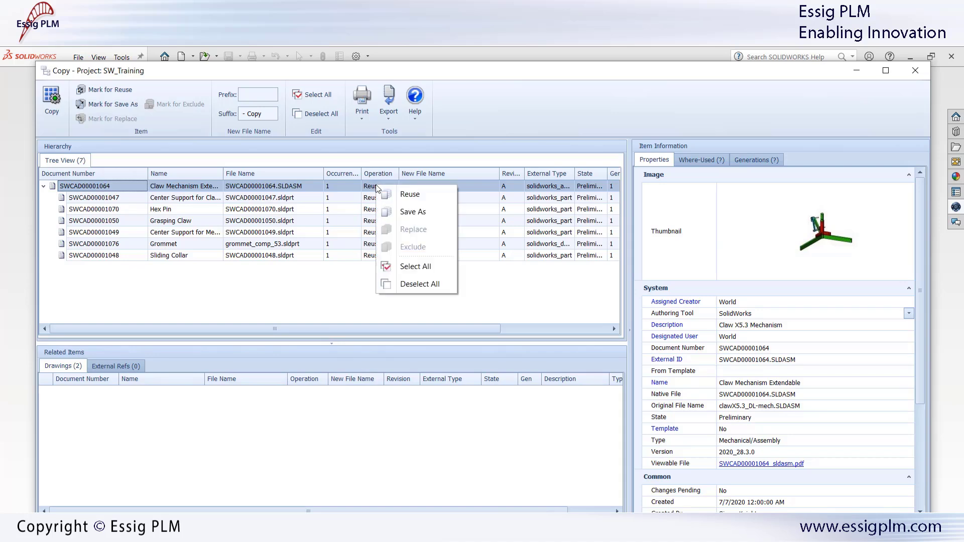
{"action": "left_click", "coordinate": [405, 211]}
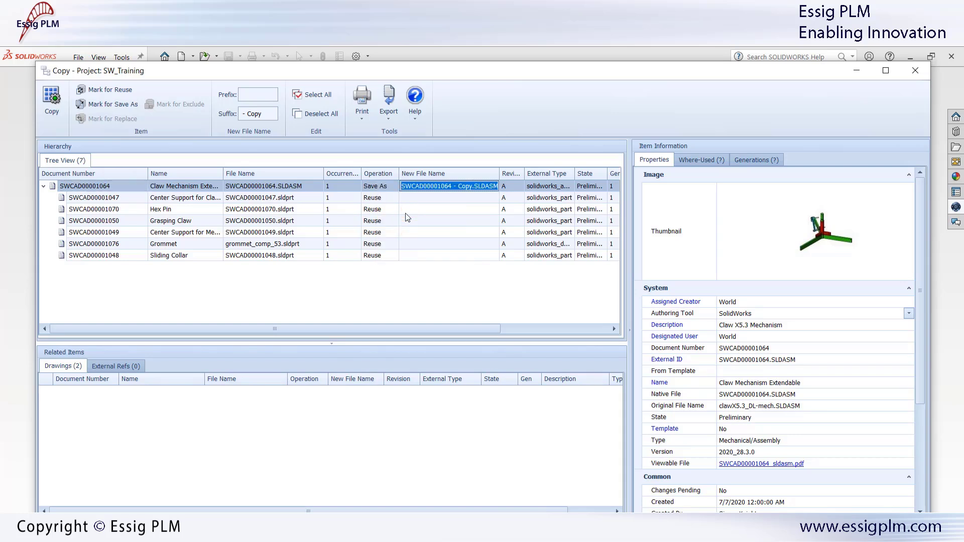
{"action": "left_click", "coordinate": [475, 187]}
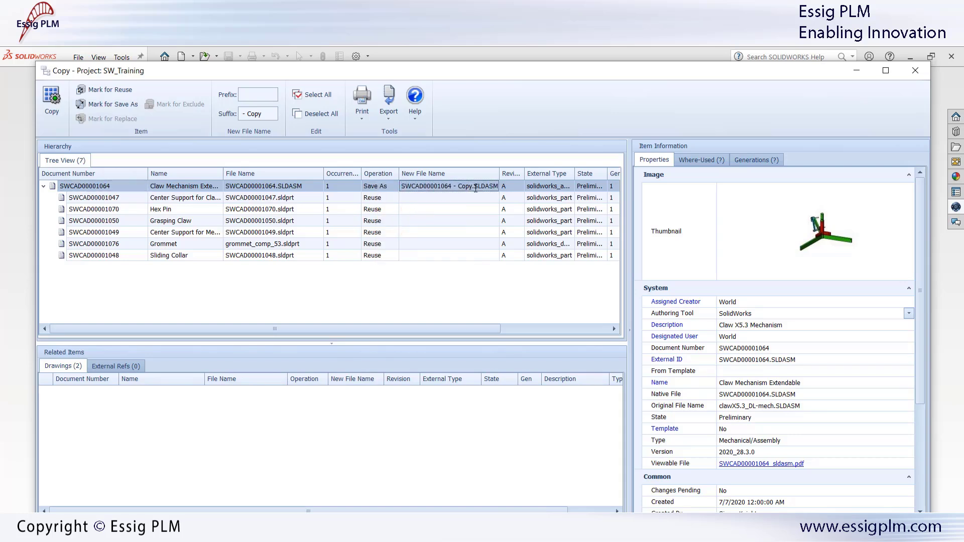
{"action": "type", "text": "My"}
Mark center support SWCAD00001047 for Replace, and choose SWCAD00000995 from a search for names matching Center*
{"action": "left_click", "coordinate": [208, 197]}
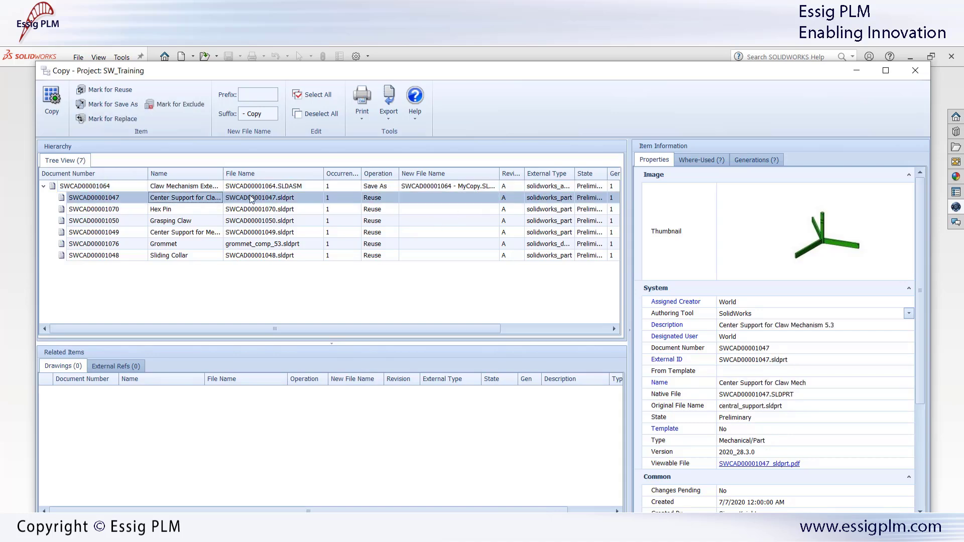
{"action": "right_click", "coordinate": [376, 202]}
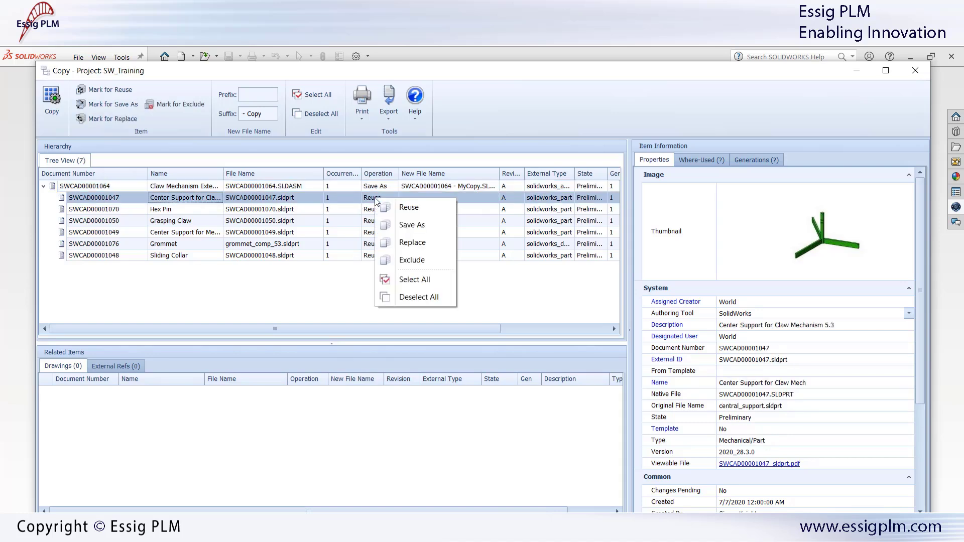
{"action": "left_click", "coordinate": [432, 242]}
{"action": "left_click", "coordinate": [452, 198]}
{"action": "left_click", "coordinate": [423, 167]}
{"action": "type", "text": "Center*"}
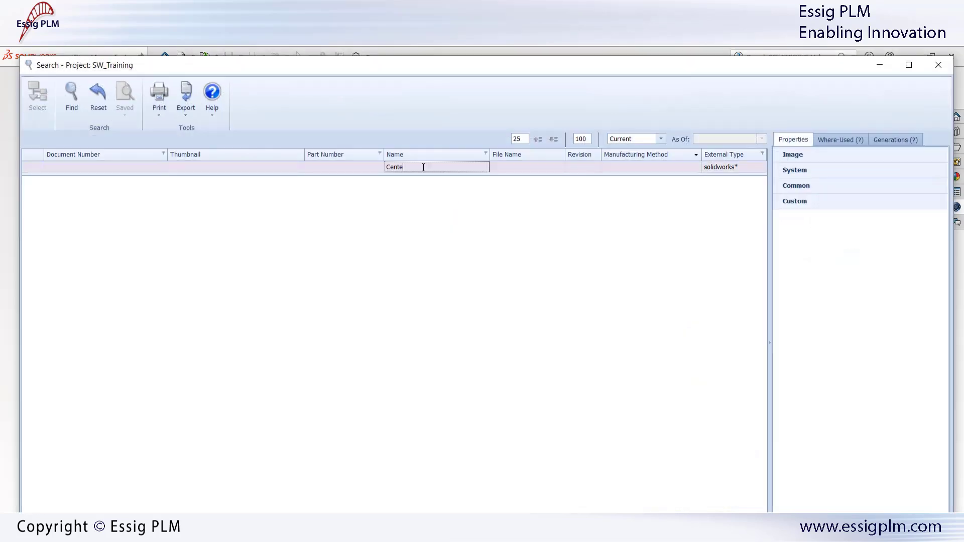
{"action": "left_click", "coordinate": [60, 93]}
{"action": "left_click", "coordinate": [97, 441]}
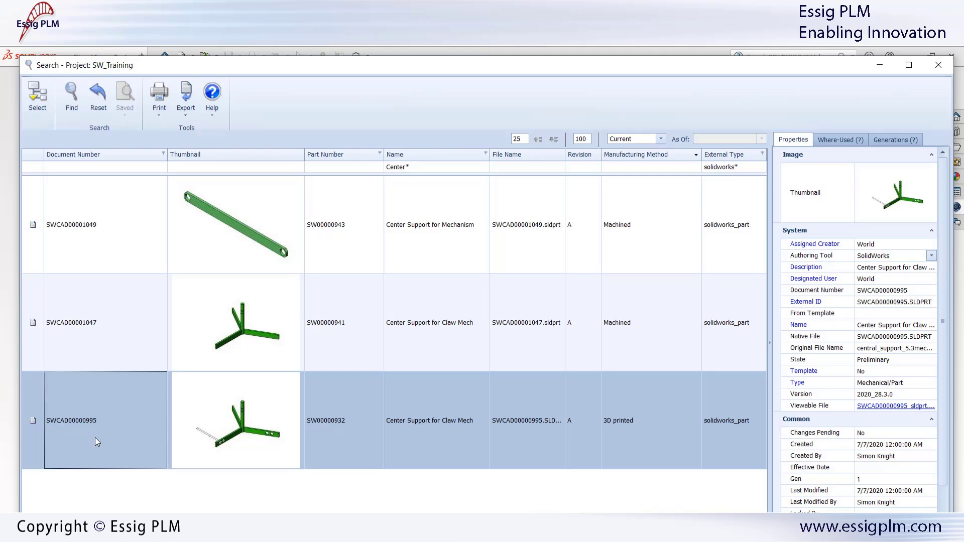
{"action": "left_click", "coordinate": [35, 94]}
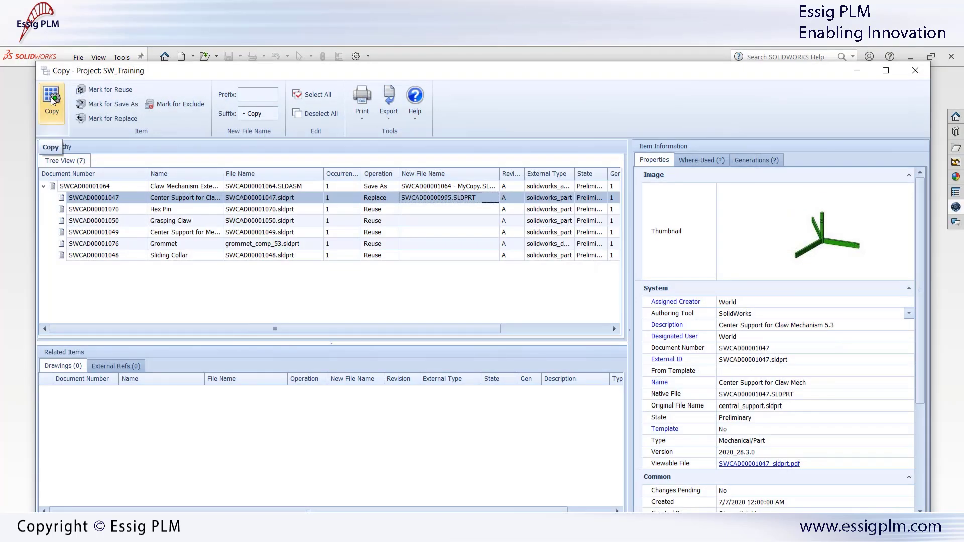
Run the copy, and examine the new assembly and its documents' local status in the PLM structure view
{"action": "left_click", "coordinate": [51, 99]}
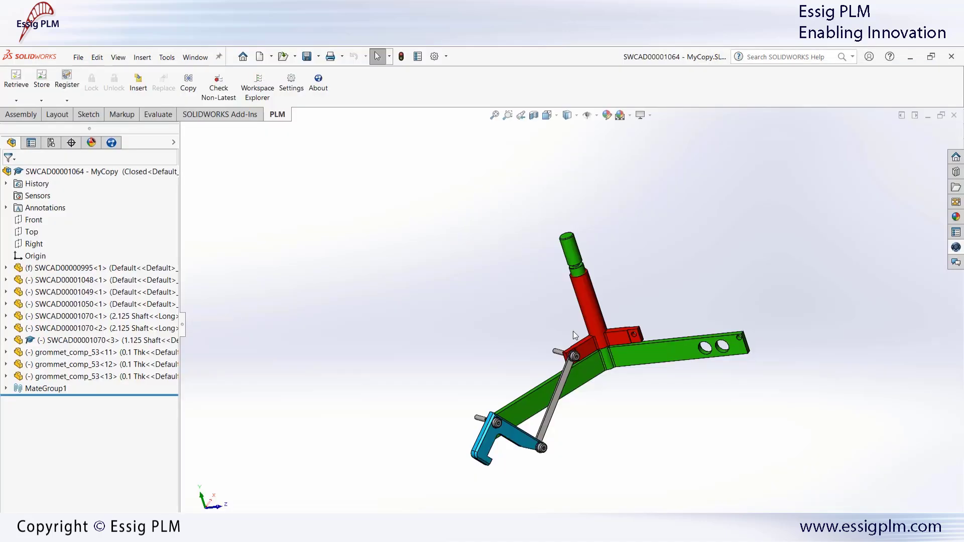
{"action": "middle_click_drag", "start_coordinate": [575, 335], "coordinate": [615, 356]}
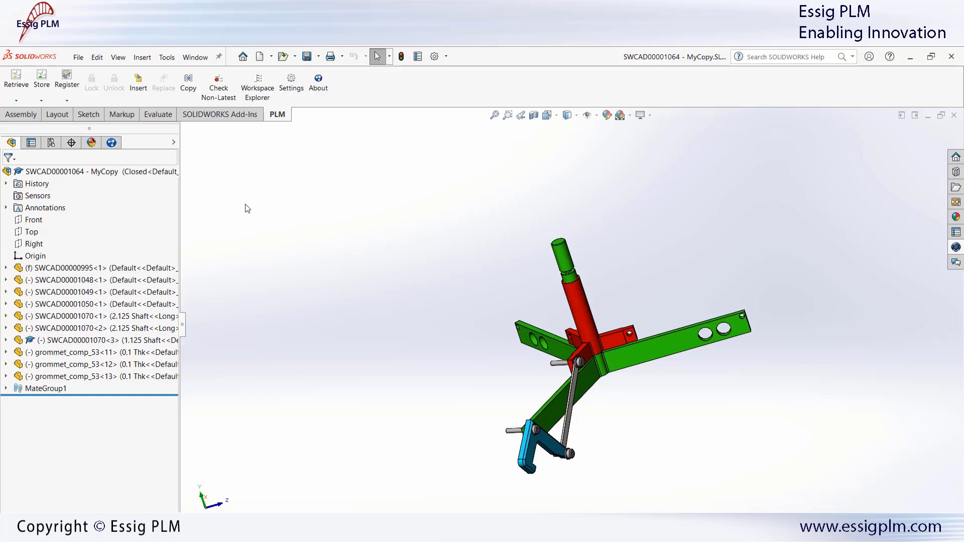
{"action": "left_click", "coordinate": [111, 142]}
{"action": "left_click_drag", "start_coordinate": [183, 322], "coordinate": [713, 322]}
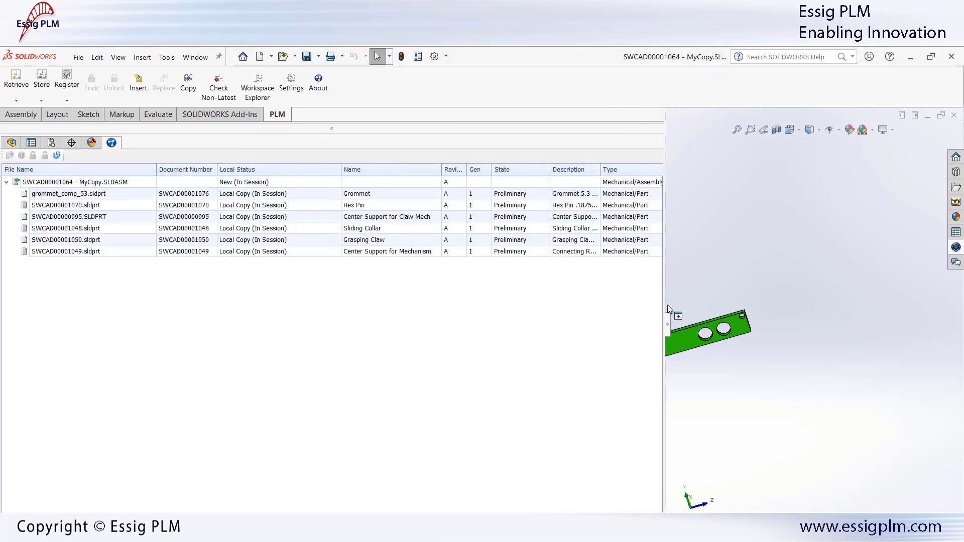
{"action": "left_click", "coordinate": [250, 184]}
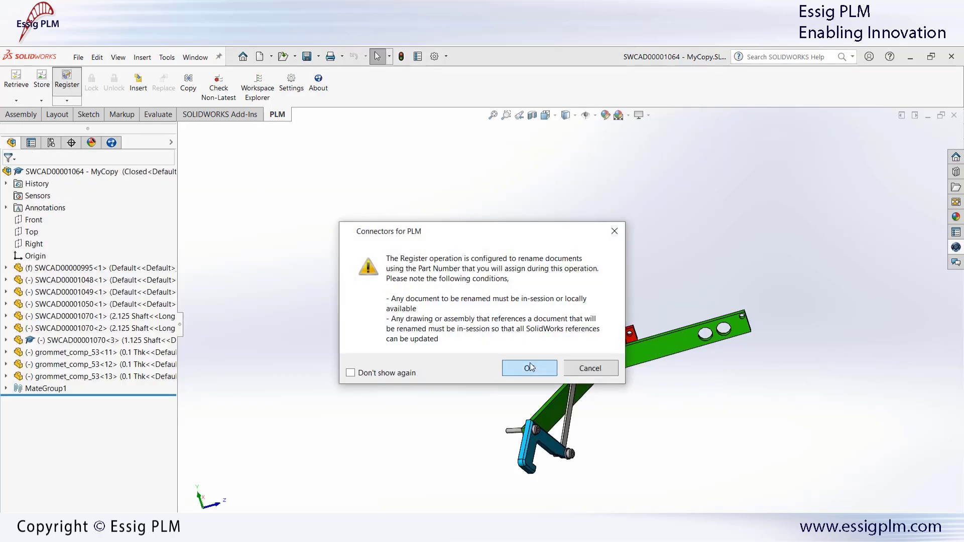
Accept the registration rename notice and generate a part number for the assembly SWCAD00001064 - MyCopy.SLDASM
{"action": "left_click", "coordinate": [530, 367]}
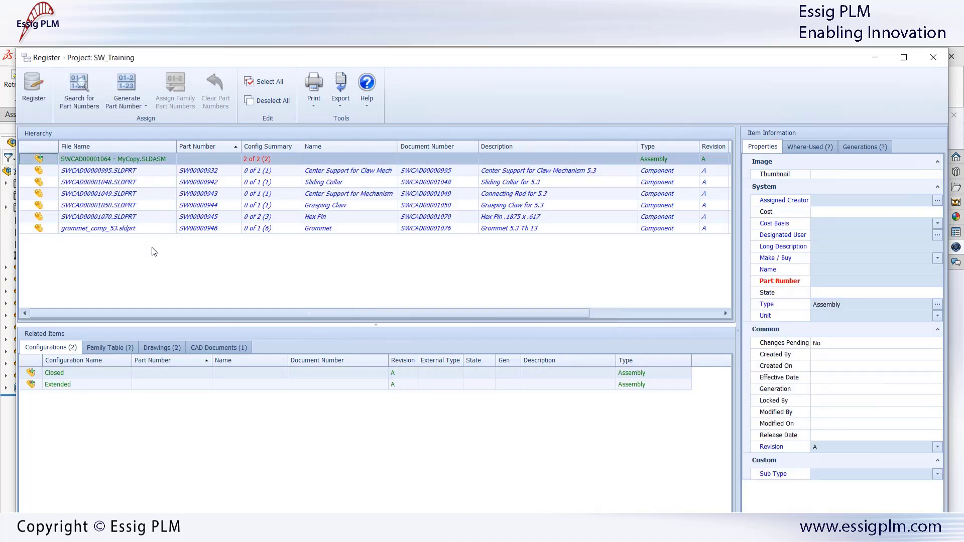
{"action": "left_click", "coordinate": [156, 157]}
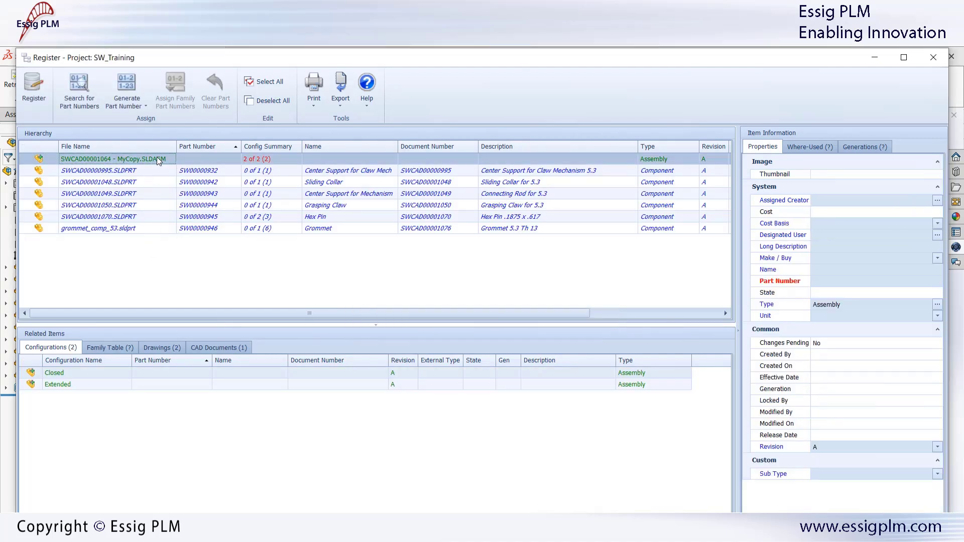
{"action": "left_click", "coordinate": [129, 87]}
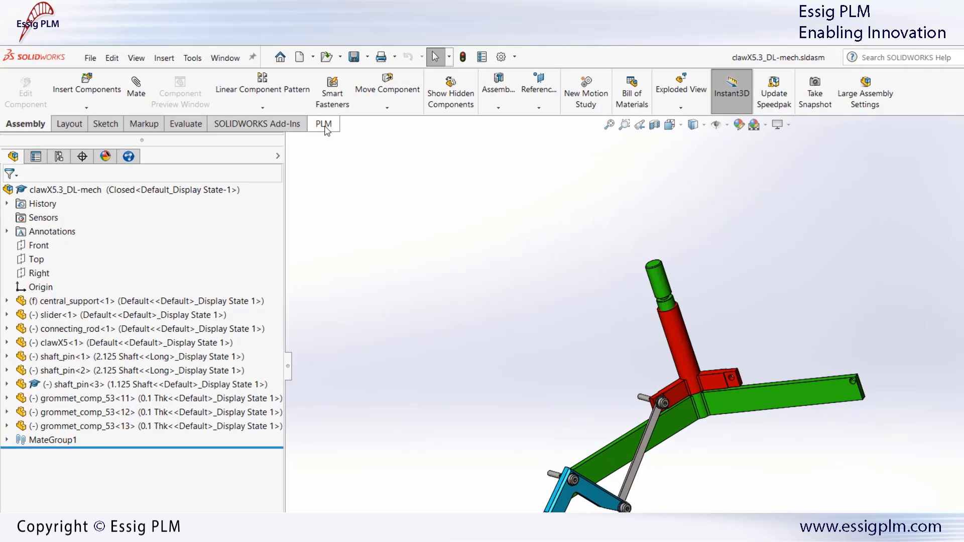
Find the Claw Mechanism Extendable assembly SWCAD00001064 among documents with names matching *mech*, and load its hierarchy for copying
{"action": "left_click", "coordinate": [281, 113]}
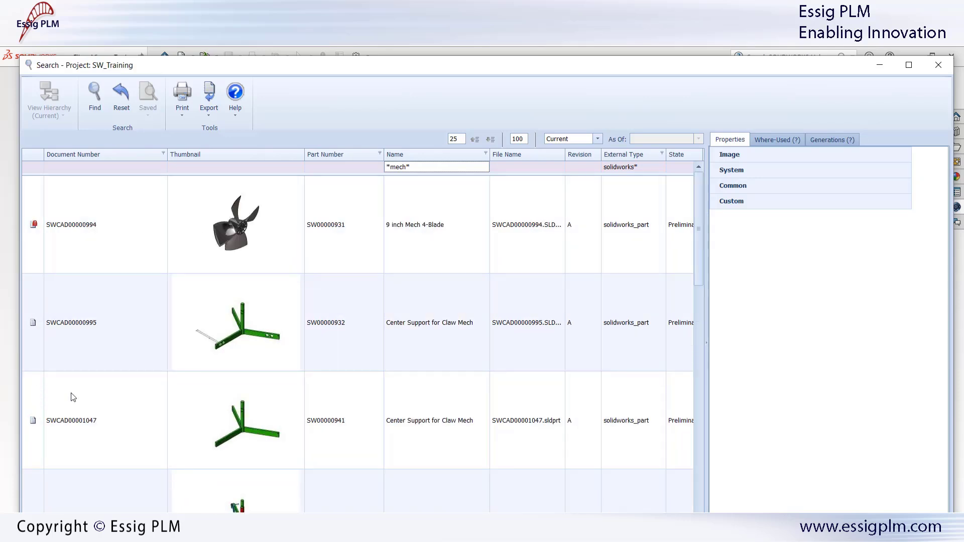
{"action": "scroll", "coordinate": [128, 436], "scroll_direction": "down", "scroll_amount": 1}
{"action": "left_click", "coordinate": [135, 424]}
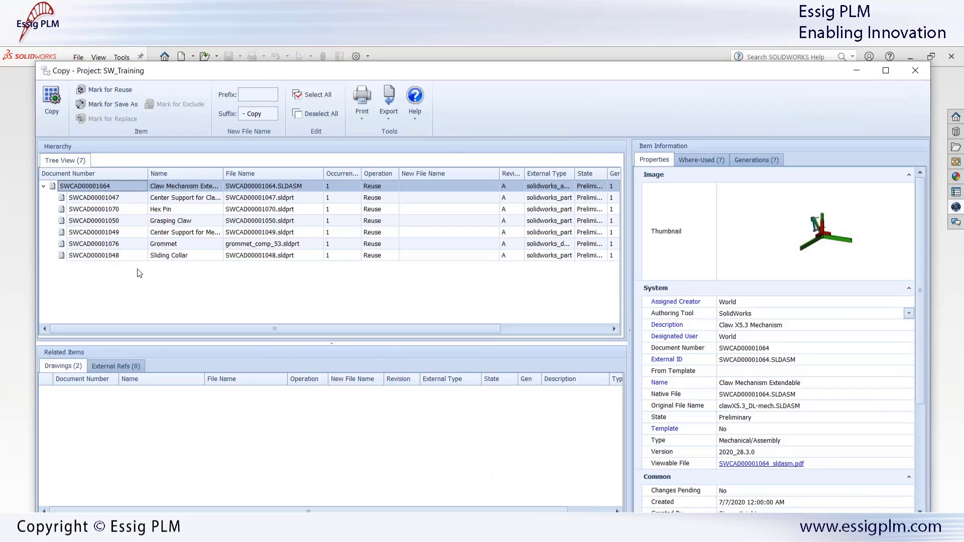
Mark the top-level Claw Mechanism Extendable for Save As with the new file name SWCAD00001064 - MyCopy.SLDASM
{"action": "right_click", "coordinate": [378, 187]}
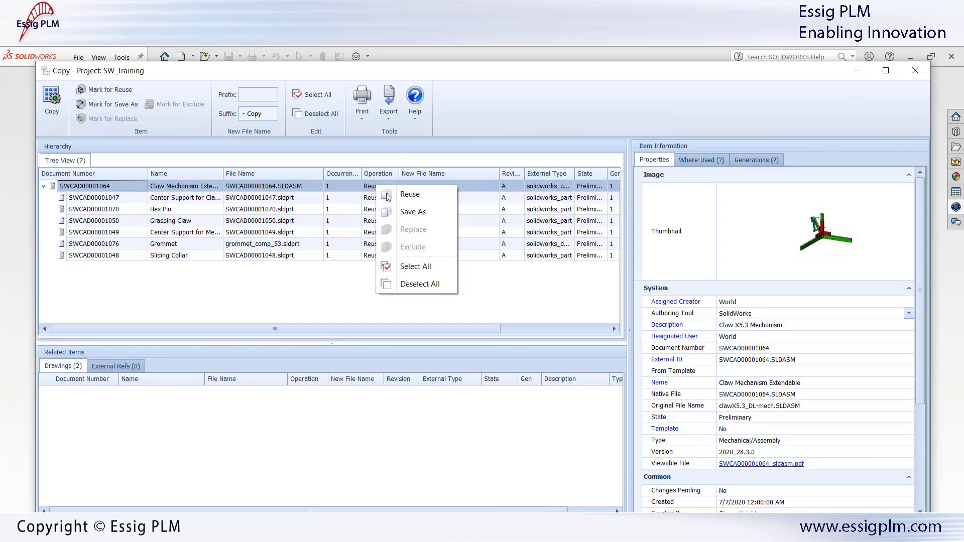
{"action": "left_click", "coordinate": [407, 215]}
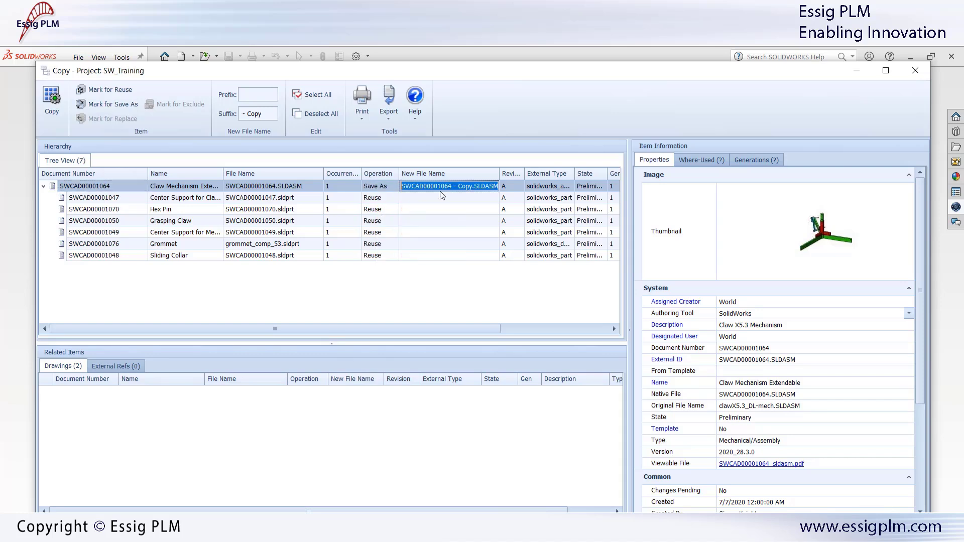
{"action": "left_click", "coordinate": [471, 186]}
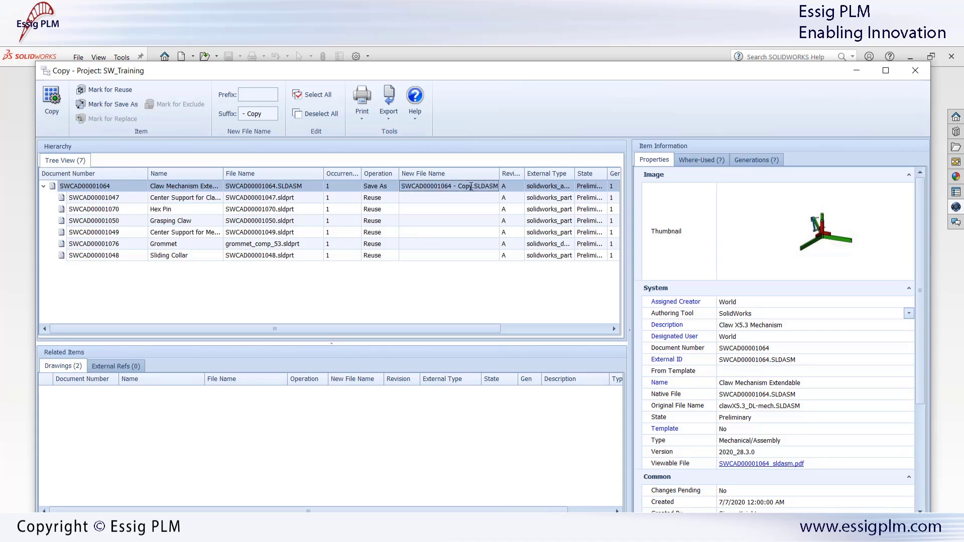
{"action": "type", "text": "My"}
Mark center support SWCAD00001047 for Replace, and inspect the copied assembly model with its replaced center support
{"action": "left_click", "coordinate": [210, 198]}
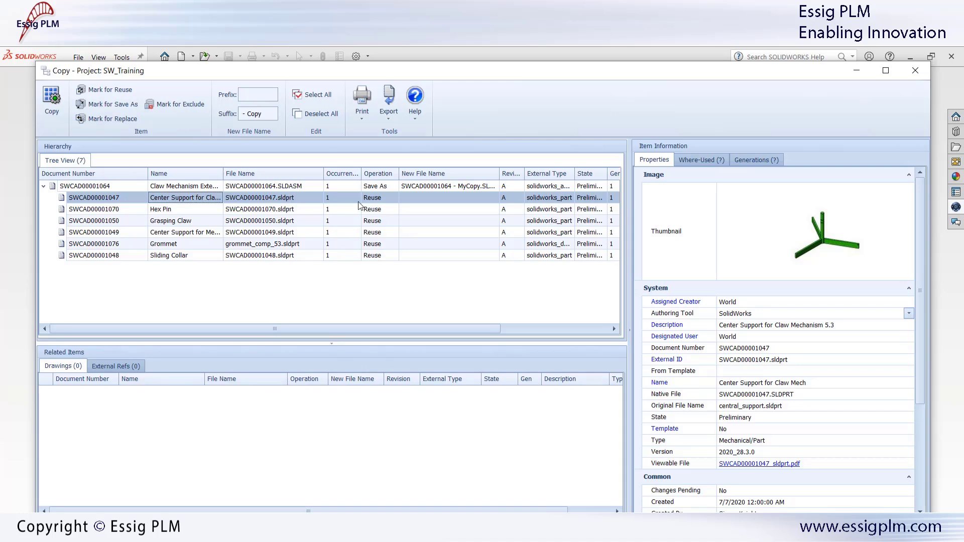
{"action": "right_click", "coordinate": [377, 202]}
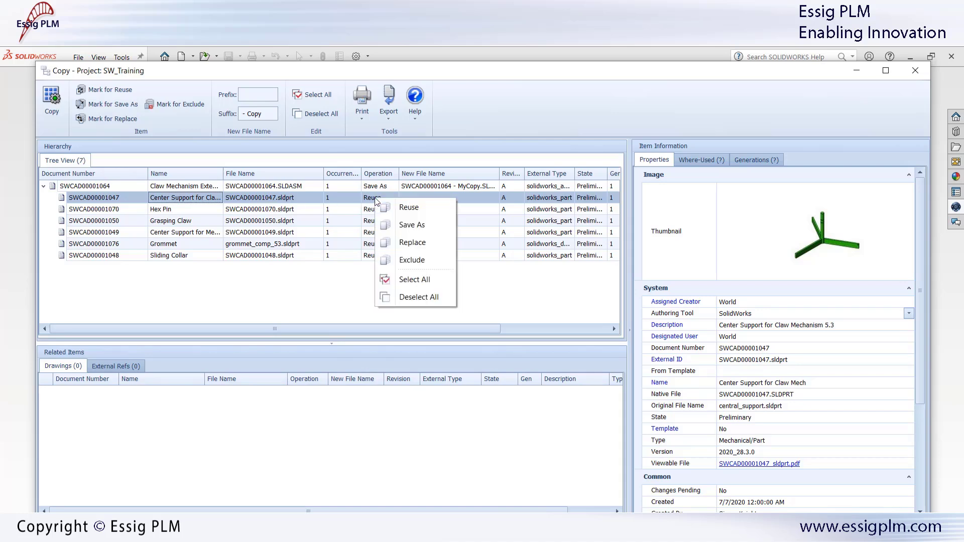
{"action": "left_click", "coordinate": [432, 242]}
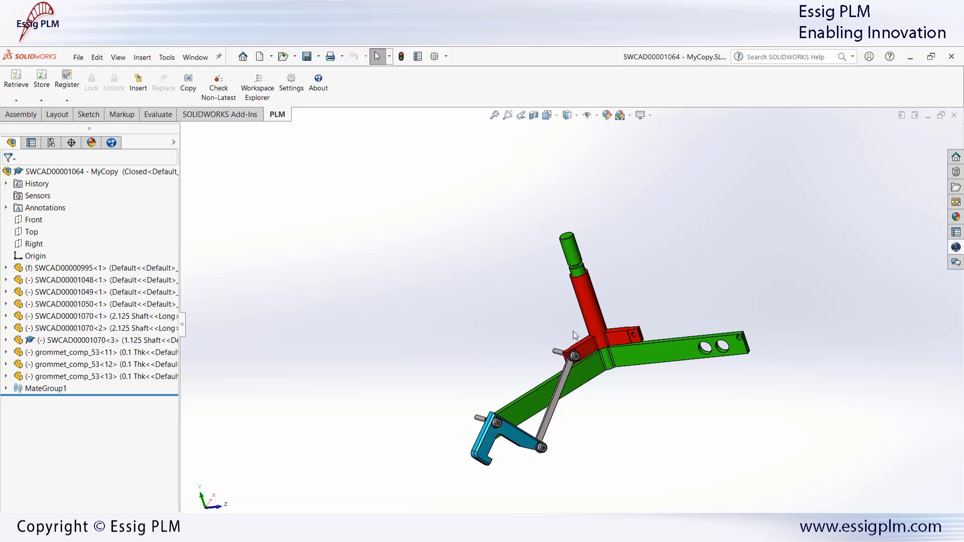
{"action": "middle_click_drag", "start_coordinate": [598, 390], "coordinate": [647, 371]}
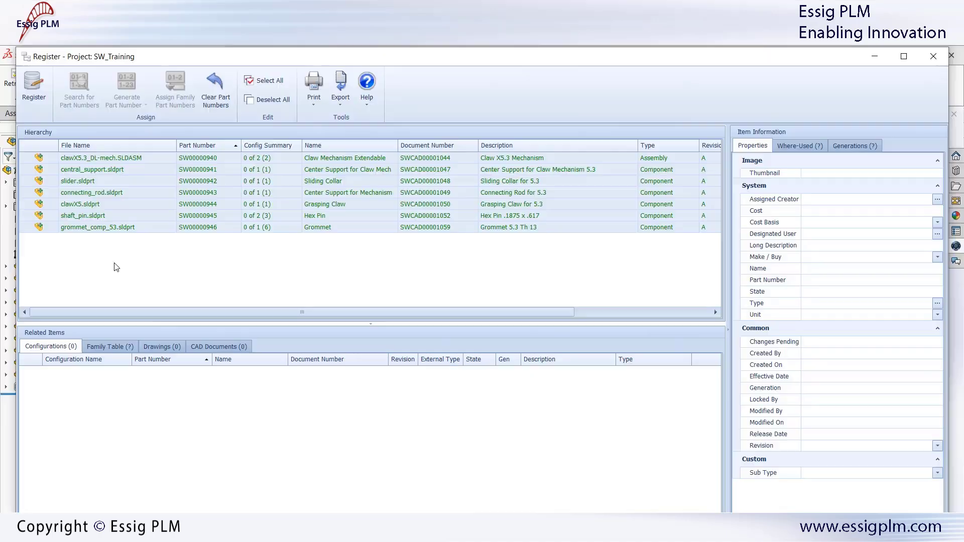
Assign family part numbers to the Closed and Extended configurations of clawX5.3_DL-mech.SLDASM through its family table
{"action": "left_click", "coordinate": [155, 158]}
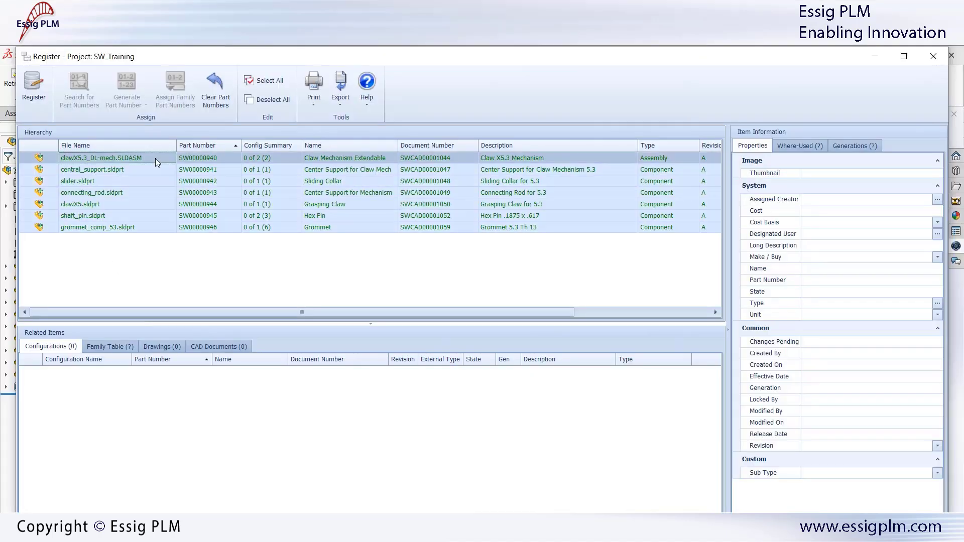
{"action": "left_click", "coordinate": [109, 346]}
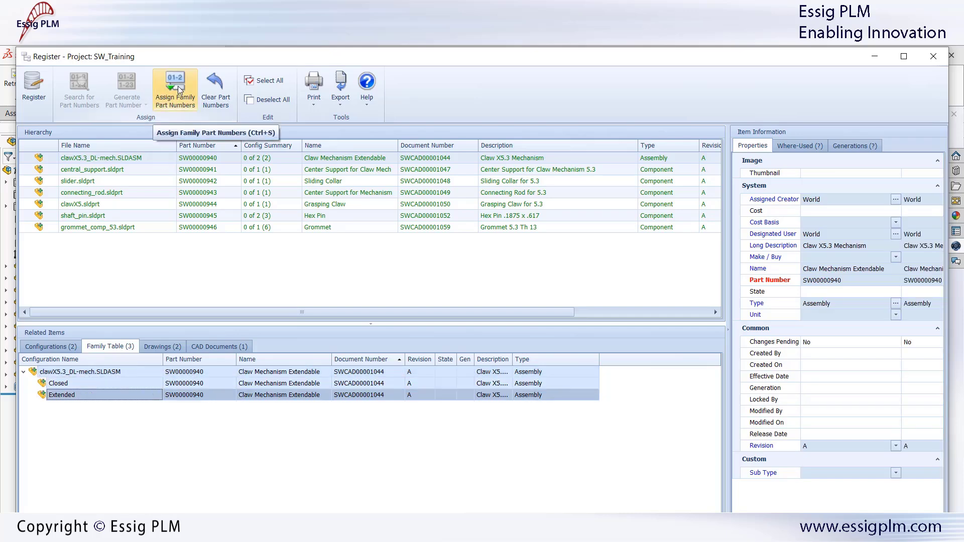
{"action": "left_click", "coordinate": [176, 88]}
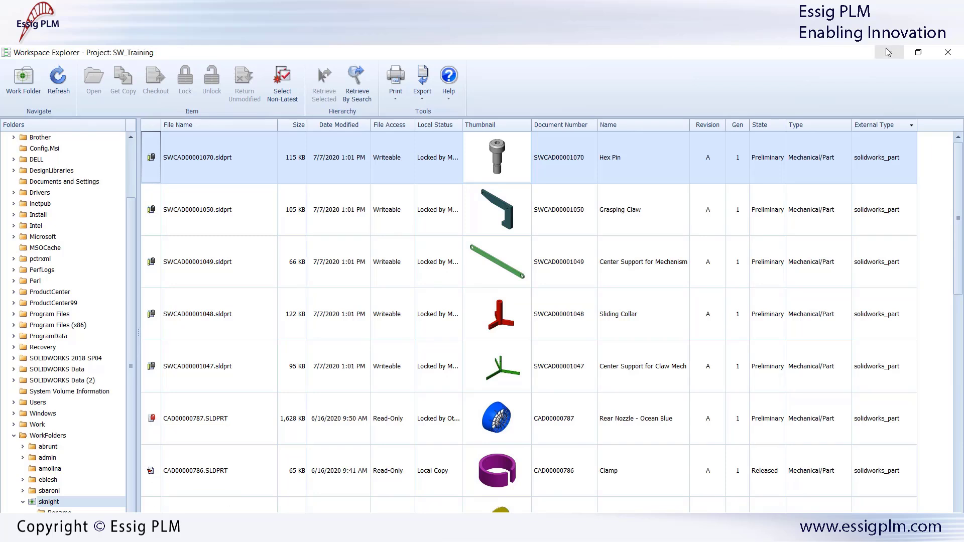
Close the workspace file overview and show the PLM structure of assembly SWCAD00001064 in a narrower pane
{"action": "left_click", "coordinate": [948, 53]}
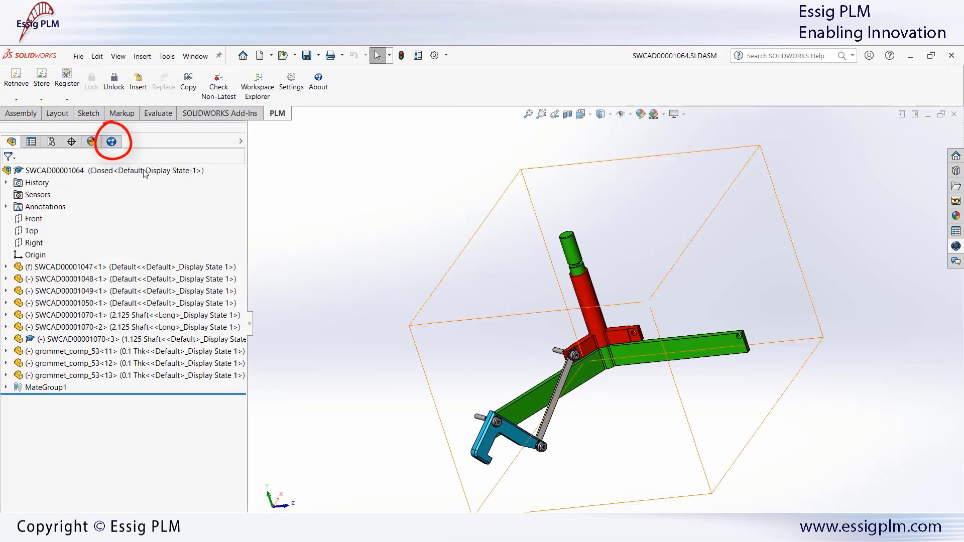
{"action": "left_click", "coordinate": [111, 142]}
{"action": "left_click_drag", "start_coordinate": [248, 207], "coordinate": [187, 216]}
Begin storing assembly SWCAD00001064 and set the manufacturing method of center support SWCAD00001047 to 3D printed
{"action": "left_click", "coordinate": [46, 89]}
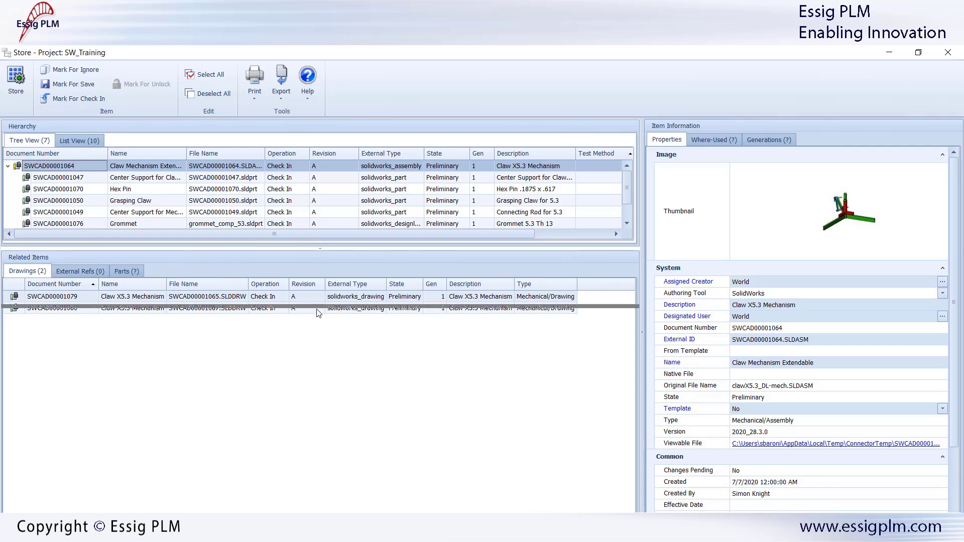
{"action": "left_click_drag", "start_coordinate": [319, 314], "coordinate": [309, 328]}
{"action": "left_click", "coordinate": [169, 181]}
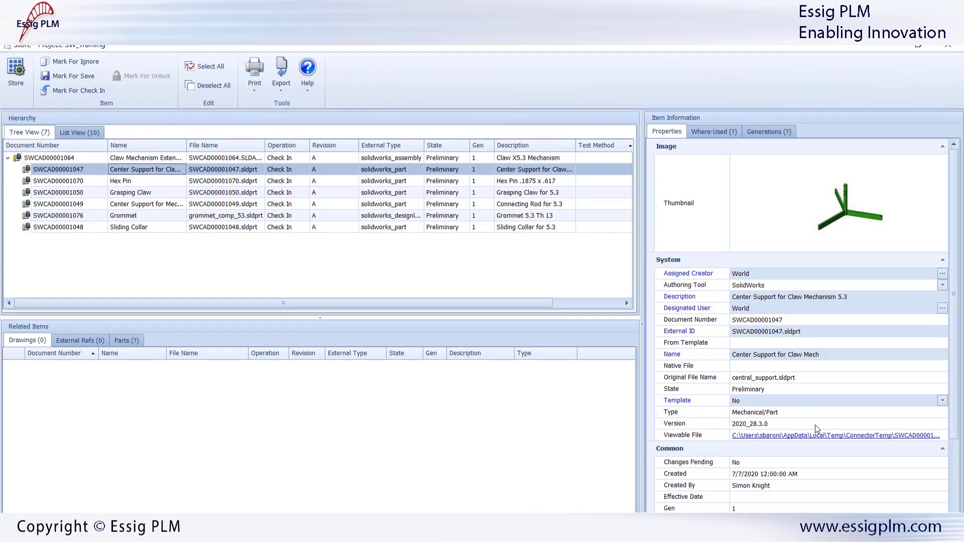
{"action": "scroll", "coordinate": [816, 392], "scroll_direction": "down", "scroll_amount": 3}
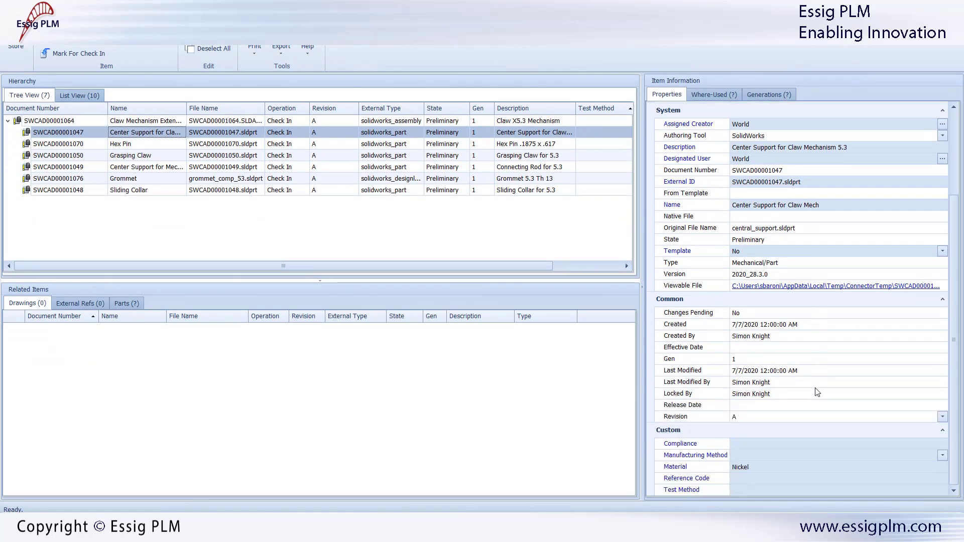
{"action": "left_click", "coordinate": [941, 455]}
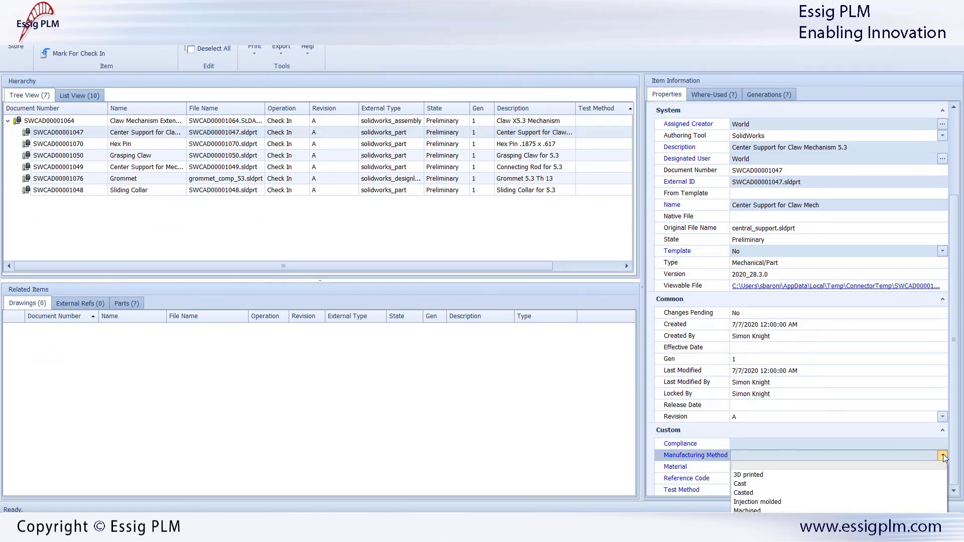
{"action": "left_click", "coordinate": [897, 475]}
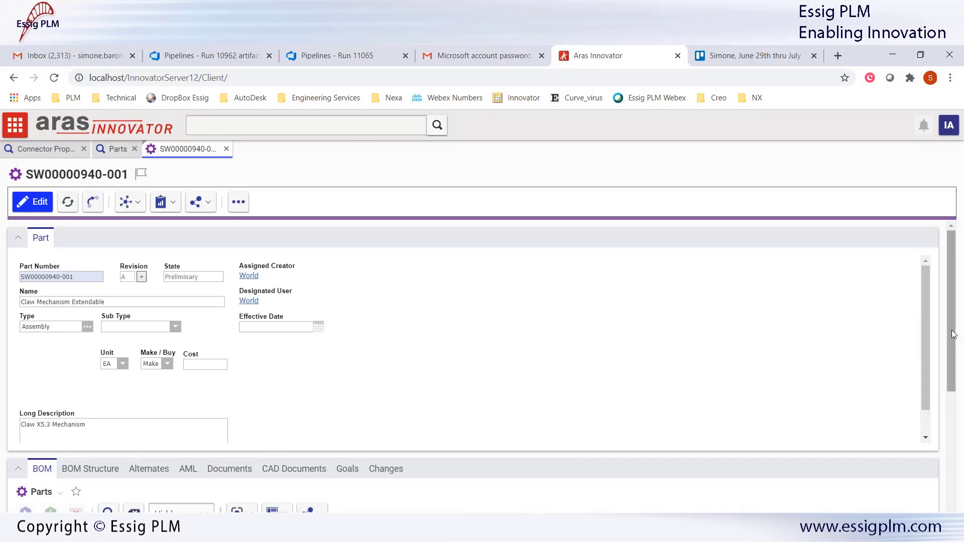
{"action": "scroll", "coordinate": [953, 334], "scroll_direction": "down", "scroll_amount": 4}
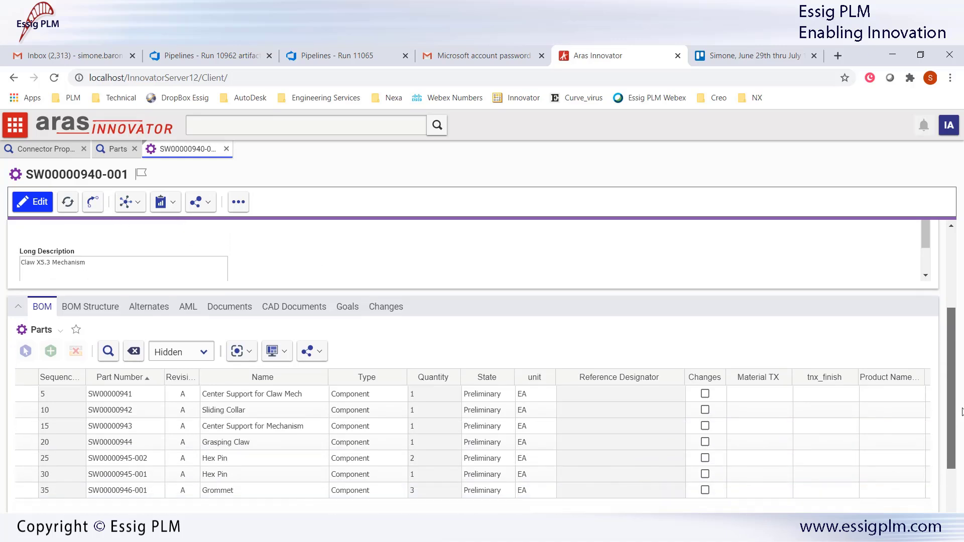
{"action": "left_click", "coordinate": [95, 301]}
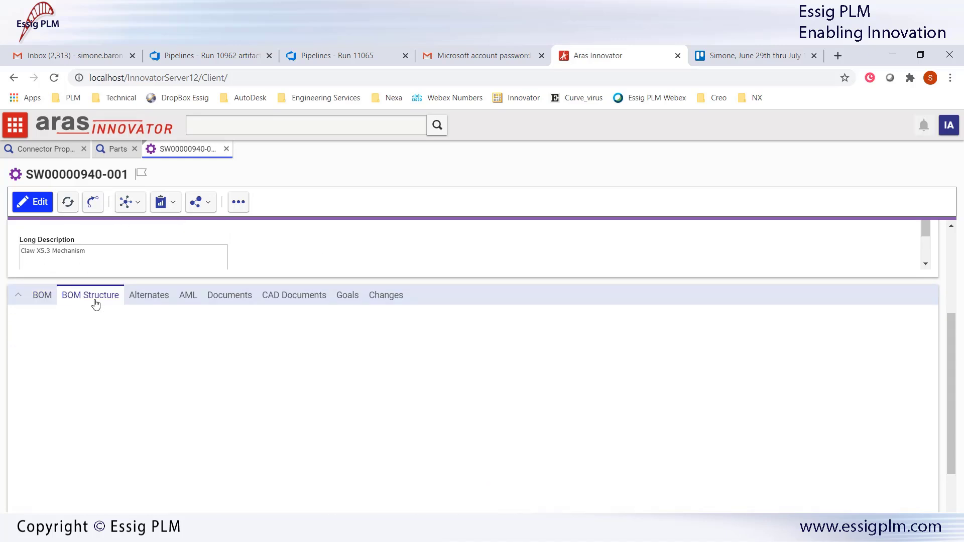
{"action": "left_click", "coordinate": [166, 202]}
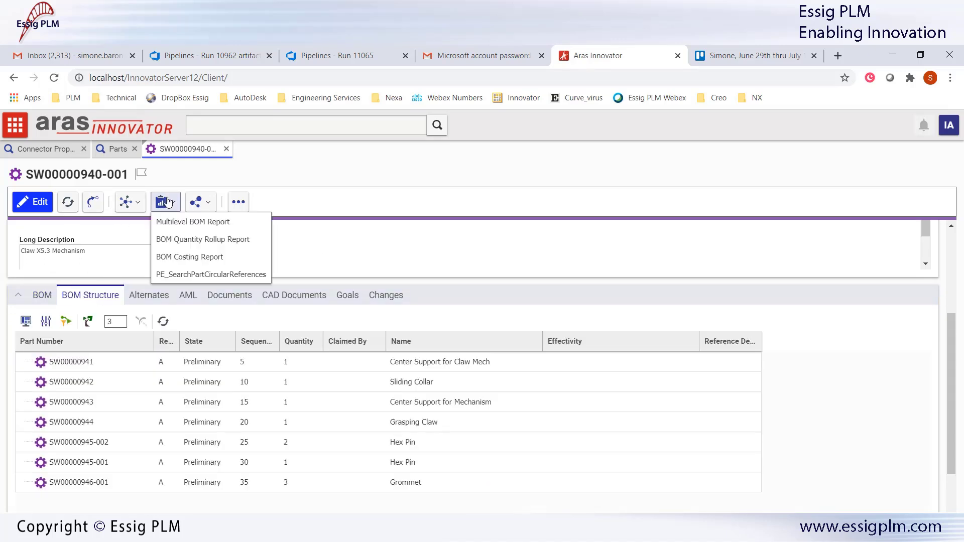
{"action": "left_click", "coordinate": [175, 223]}
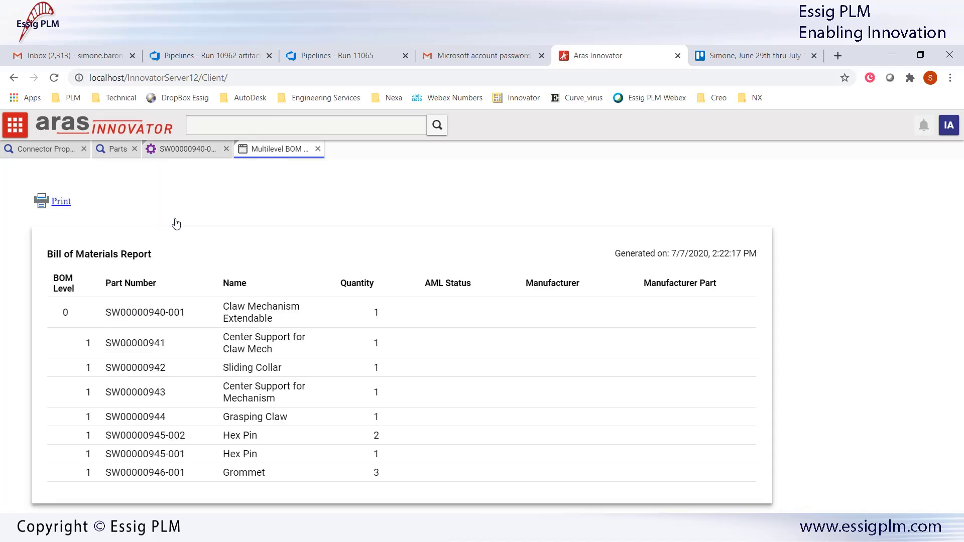
{"action": "left_click", "coordinate": [318, 149]}
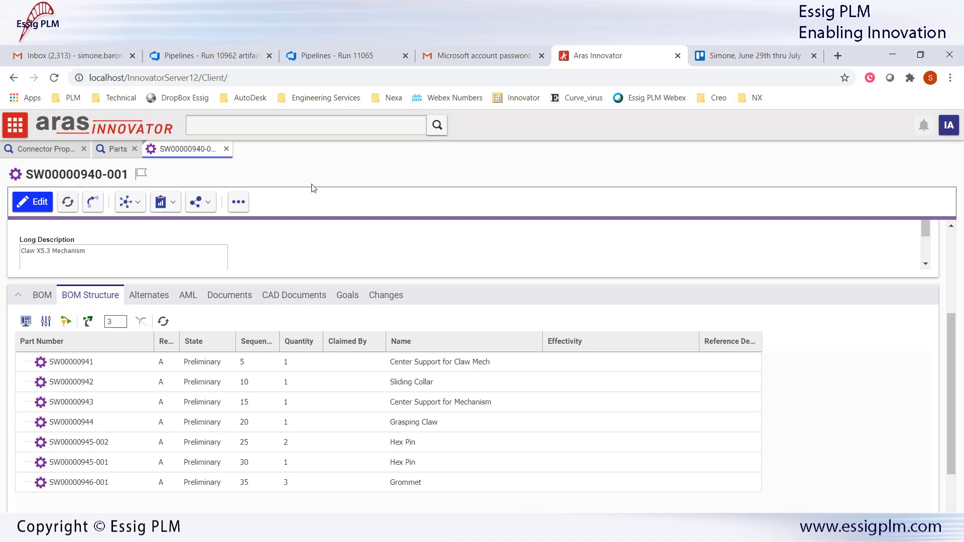
Open CAD document SWCAD00001064 from the part's related CAD documents and view its PDF viewable file
{"action": "left_click", "coordinate": [280, 300]}
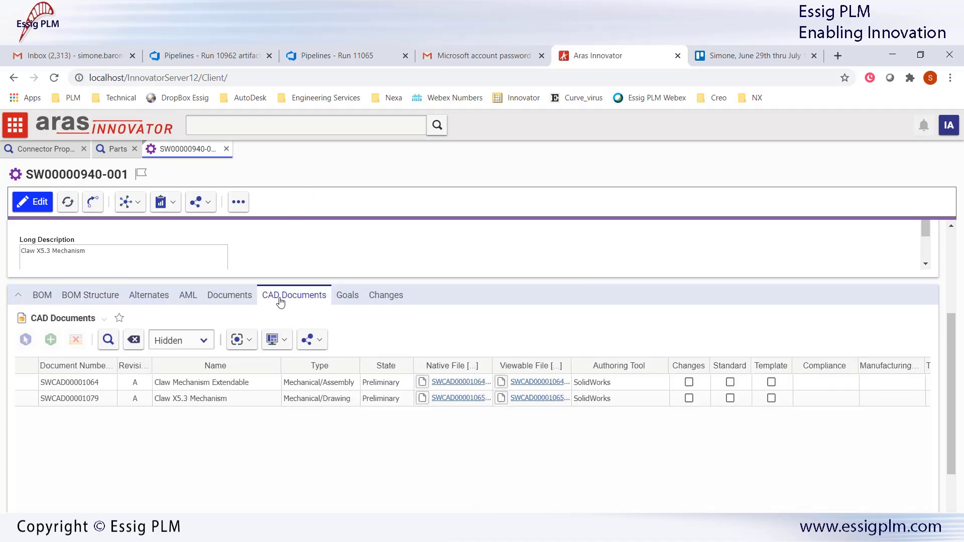
{"action": "double_click", "coordinate": [193, 382]}
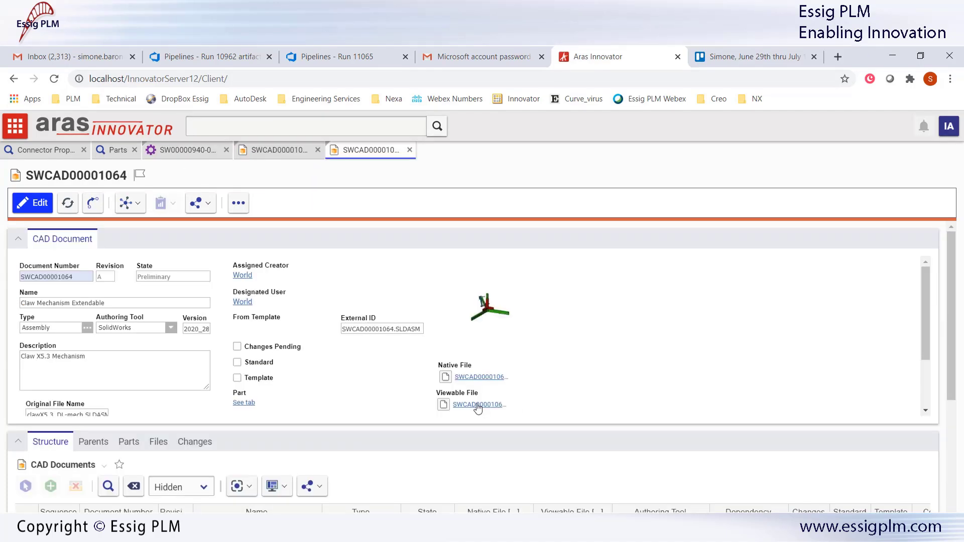
{"action": "left_click", "coordinate": [477, 405]}
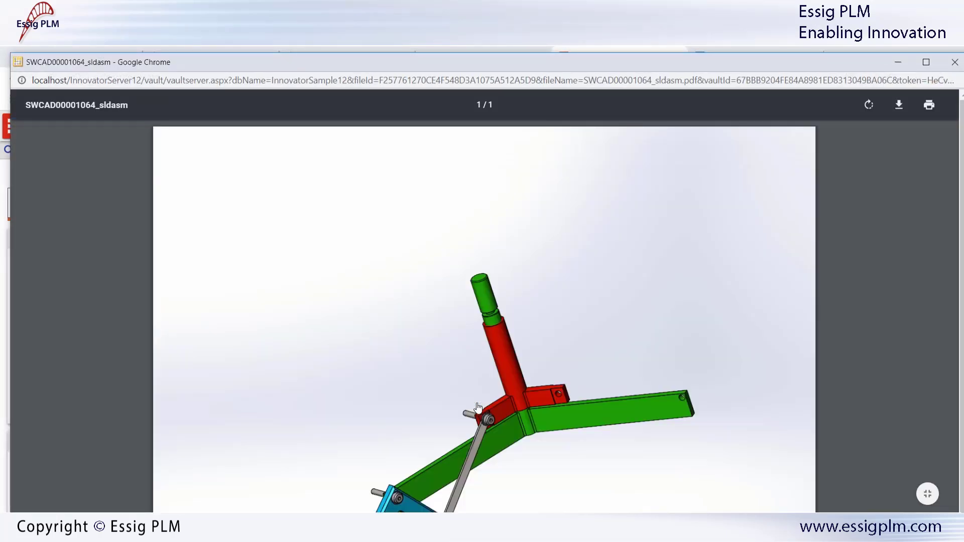